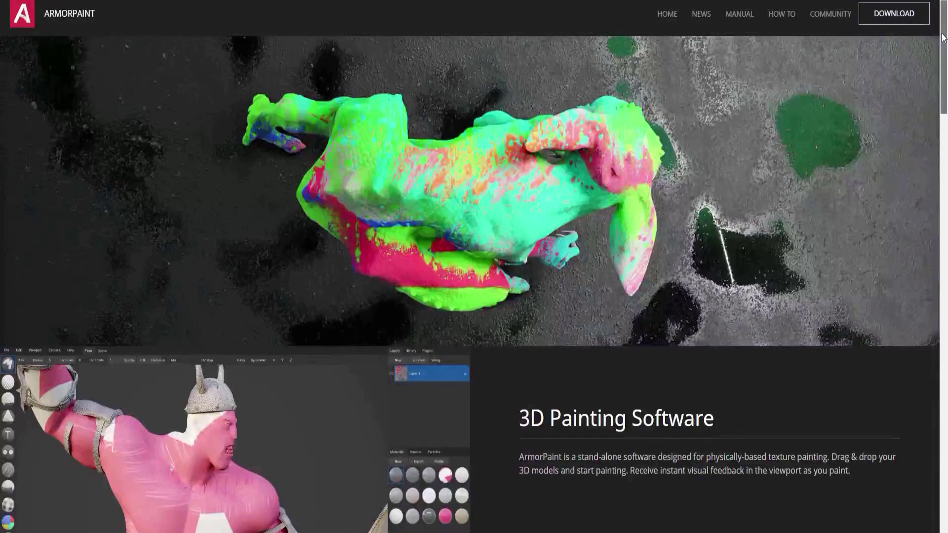
Scroll the ArmorPaint homepage down to the 3D Painting Software section
{"action": "left_click_drag", "start_coordinate": [943, 37], "coordinate": [929, 227]}
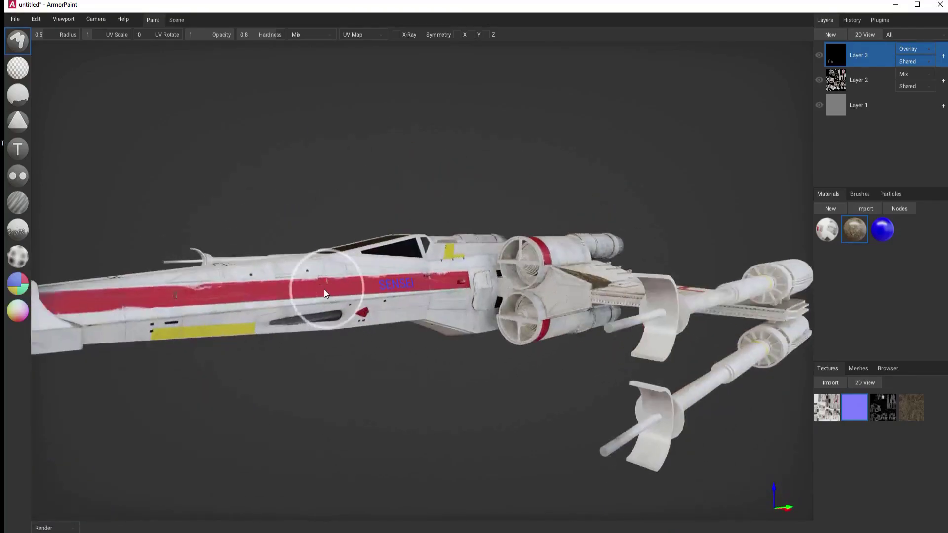
Brush dirty wear along the X-wing's red fuselage stripe, then orbit to view its other side
{"action": "mouse_move", "coordinate": [156, 295]}
{"action": "left_mouse_down"}
{"action": "mouse_move", "coordinate": [267, 317]}
{"action": "mouse_move", "coordinate": [405, 325]}
{"action": "mouse_move", "coordinate": [441, 299]}
{"action": "mouse_move", "coordinate": [351, 300]}
{"action": "mouse_move", "coordinate": [266, 324]}
{"action": "mouse_move", "coordinate": [179, 317]}
{"action": "mouse_move", "coordinate": [264, 400]}
{"action": "left_mouse_up"}
{"action": "mouse_move", "coordinate": [265, 400]}
{"action": "right_mouse_down"}
{"action": "mouse_move", "coordinate": [351, 419]}
{"action": "mouse_move", "coordinate": [378, 411]}
{"action": "right_mouse_up"}
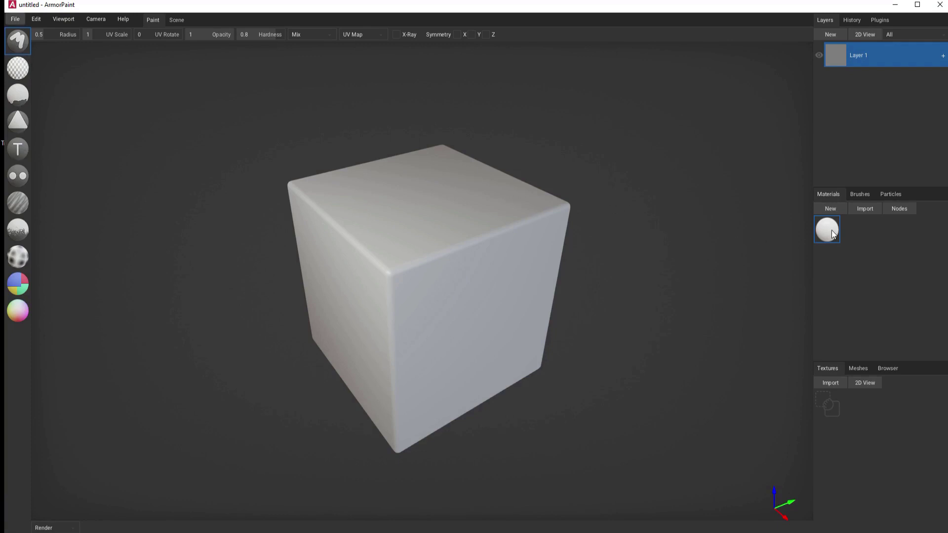
Set the material colour to blue in its node graph, test-paint the cube, then undo
{"action": "left_click", "coordinate": [899, 208]}
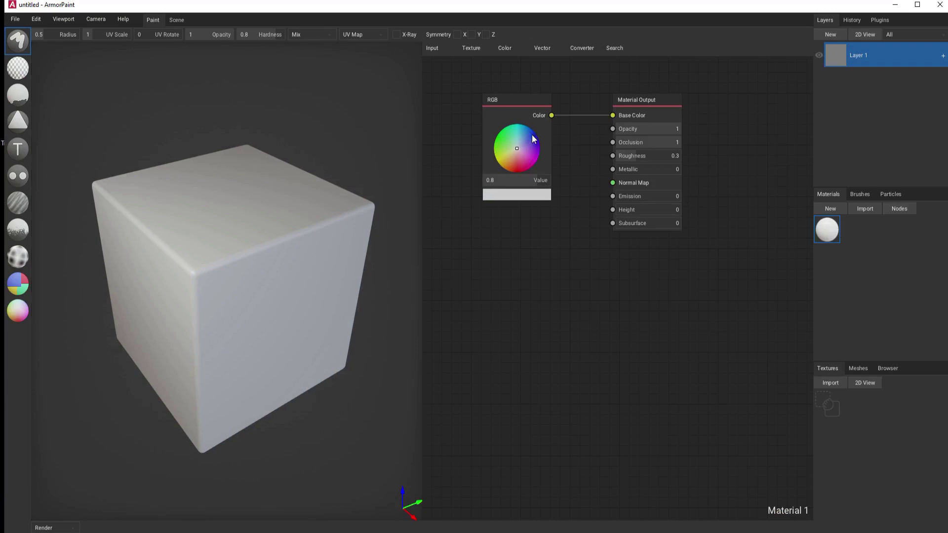
{"action": "left_click_drag", "start_coordinate": [517, 150], "coordinate": [538, 141]}
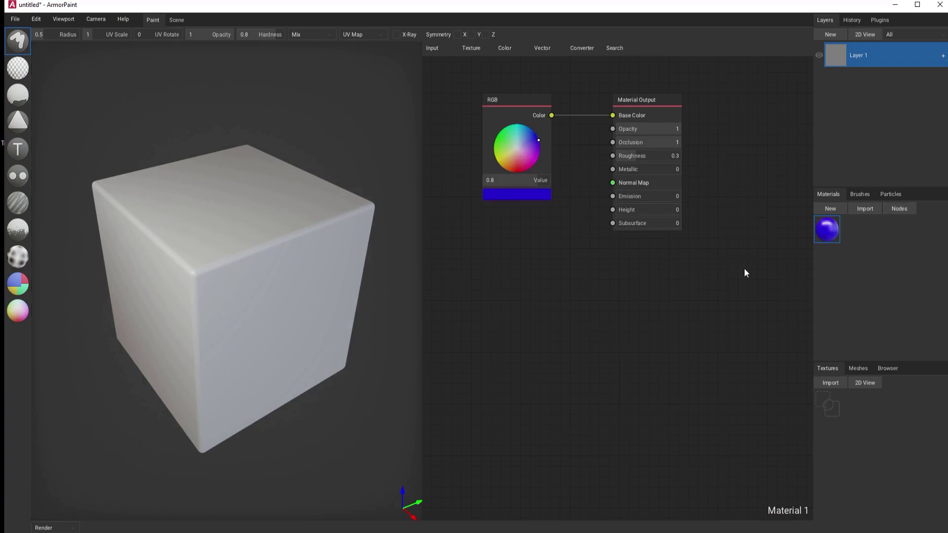
{"action": "mouse_move", "coordinate": [197, 205]}
{"action": "left_mouse_down"}
{"action": "mouse_move", "coordinate": [234, 195]}
{"action": "mouse_move", "coordinate": [227, 201]}
{"action": "mouse_move", "coordinate": [261, 205]}
{"action": "left_mouse_up"}
{"action": "mouse_move", "coordinate": [275, 280]}
{"action": "left_mouse_down"}
{"action": "mouse_move", "coordinate": [275, 311]}
{"action": "mouse_move", "coordinate": [284, 315]}
{"action": "left_mouse_up"}
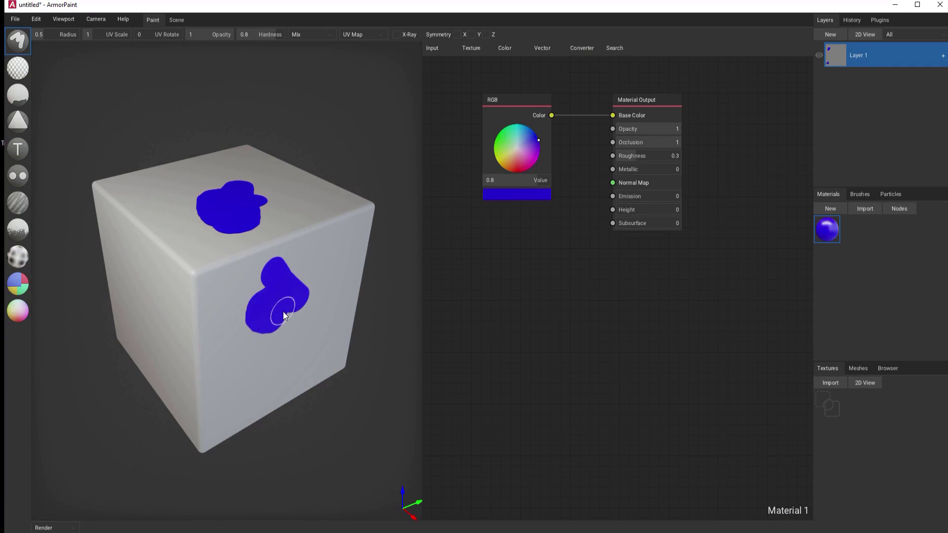
{"action": "key", "text": "ctrl+z"}
{"action": "key", "text": "ctrl+z"}
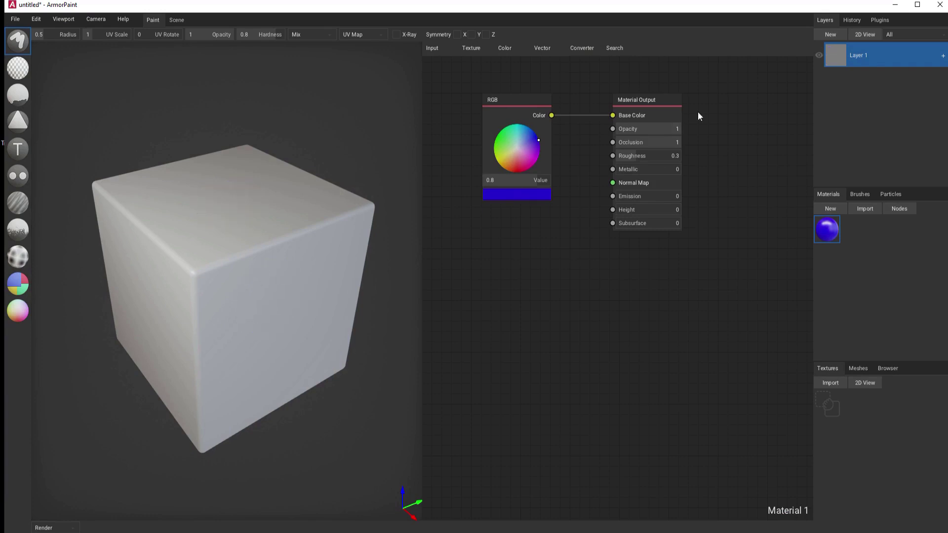
Add Layer 2, paint a blue patch on the cube's top face, and view it flat
{"action": "left_click", "coordinate": [831, 34]}
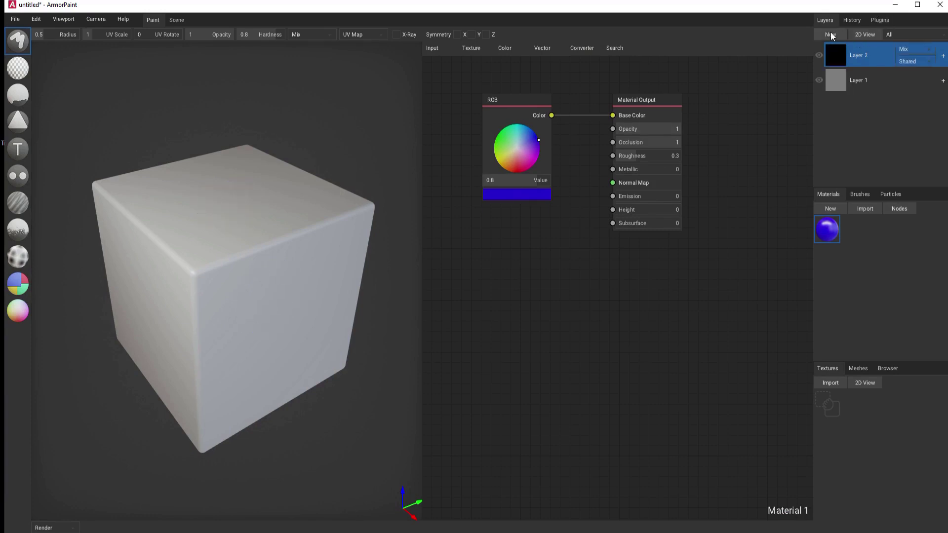
{"action": "left_click_drag", "start_coordinate": [258, 211], "coordinate": [236, 198]}
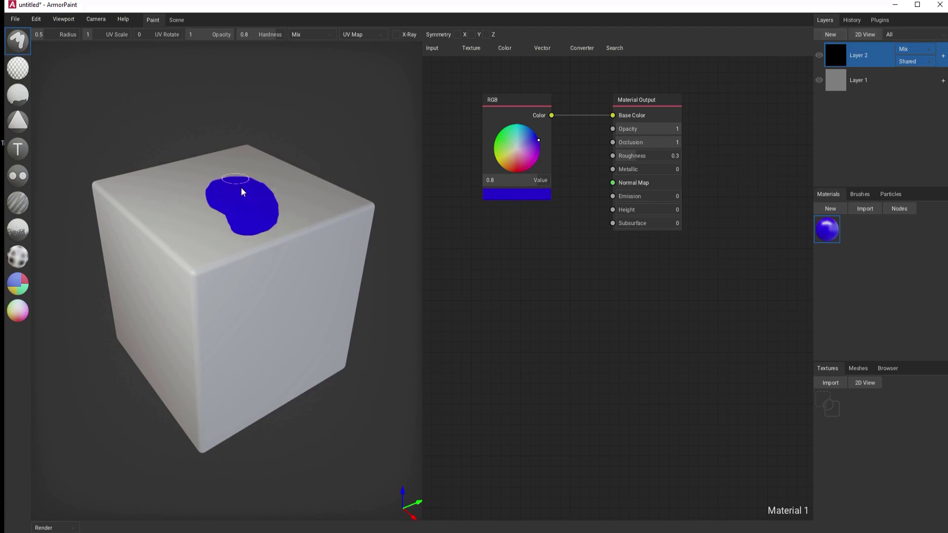
{"action": "double_click", "coordinate": [850, 62]}
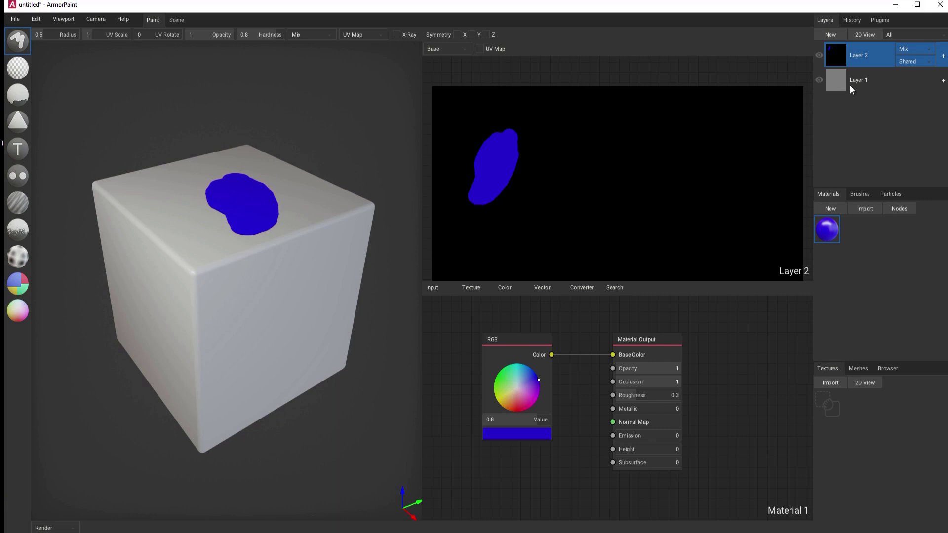
Add Layer 3, switch the colour to green and paint a green patch on the front face
{"action": "left_click", "coordinate": [834, 34]}
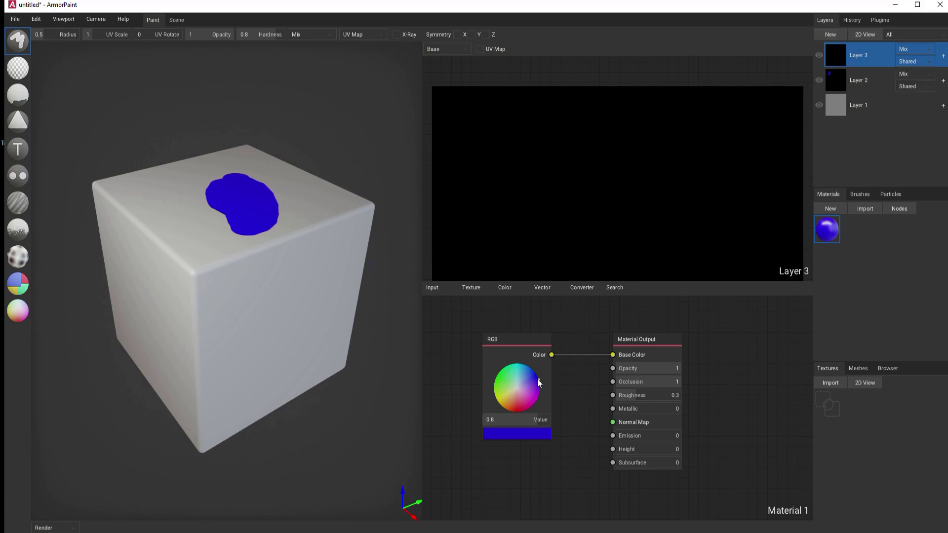
{"action": "left_click_drag", "start_coordinate": [537, 382], "coordinate": [502, 379]}
{"action": "left_click_drag", "start_coordinate": [298, 303], "coordinate": [307, 316]}
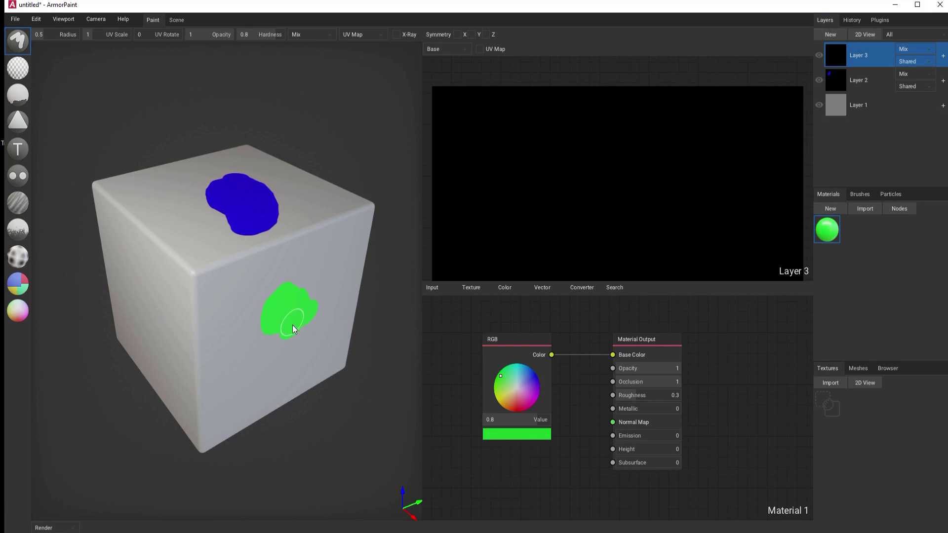
Check Layer 3's blend modes, then drag the dark marble material onto the new X model
{"action": "left_click", "coordinate": [908, 48]}
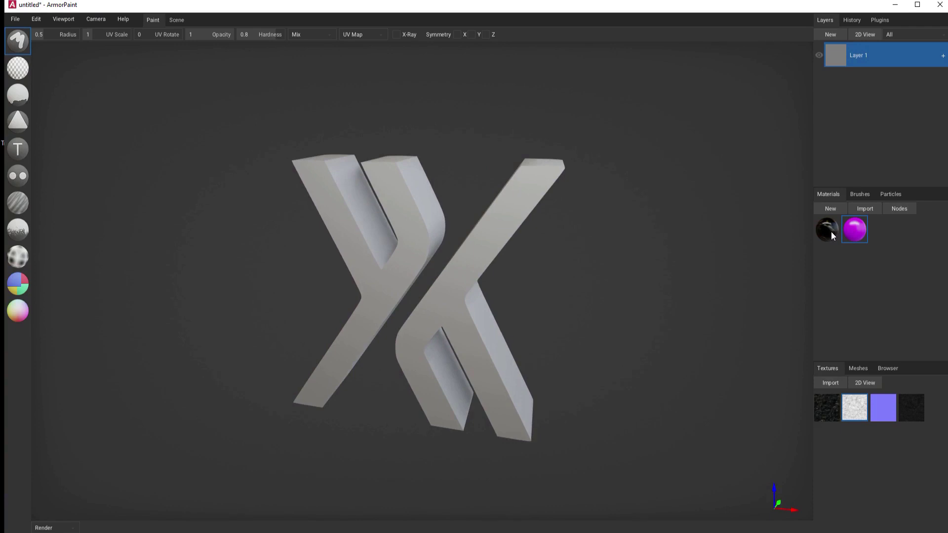
{"action": "left_click_drag", "start_coordinate": [831, 232], "coordinate": [588, 277]}
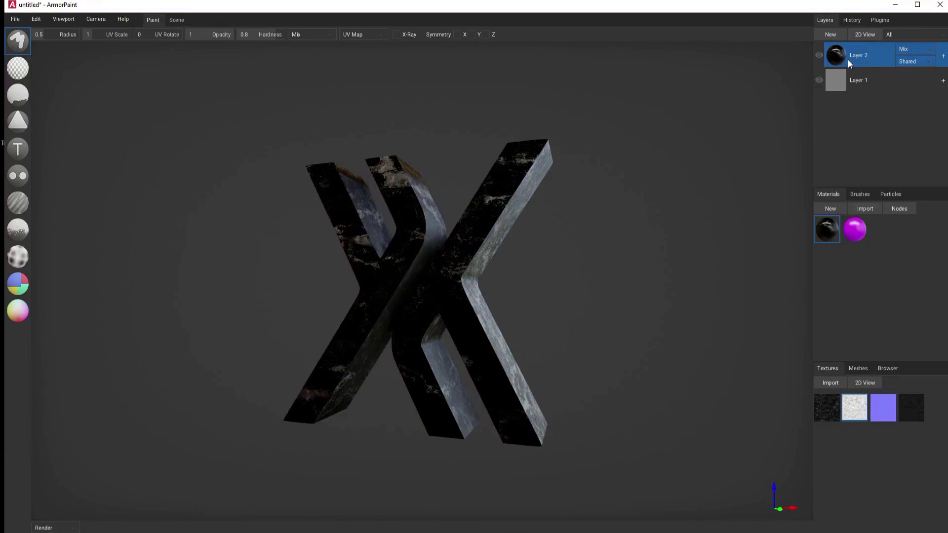
Reconnect the marble material's Marble06 colour texture to Base Color, then close the node graph
{"action": "double_click", "coordinate": [828, 230]}
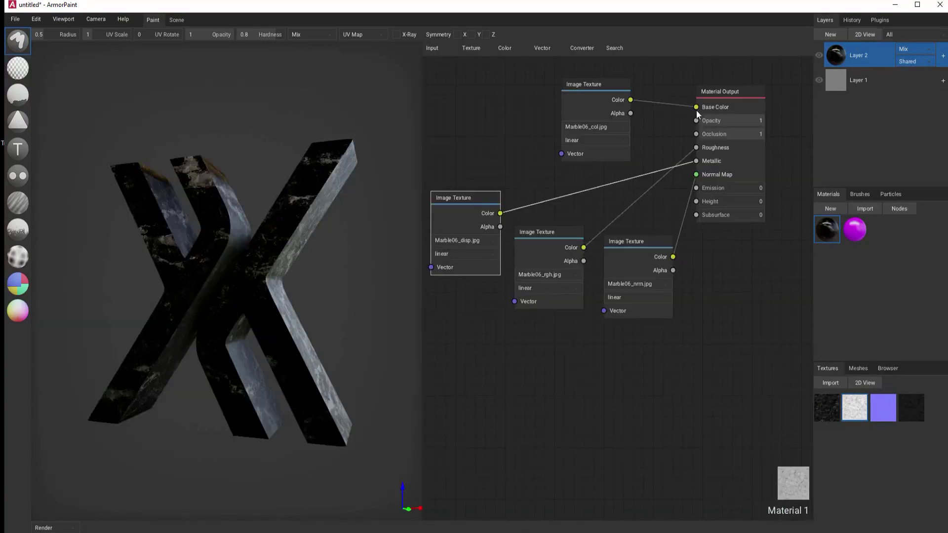
{"action": "left_click_drag", "start_coordinate": [696, 109], "coordinate": [670, 110]}
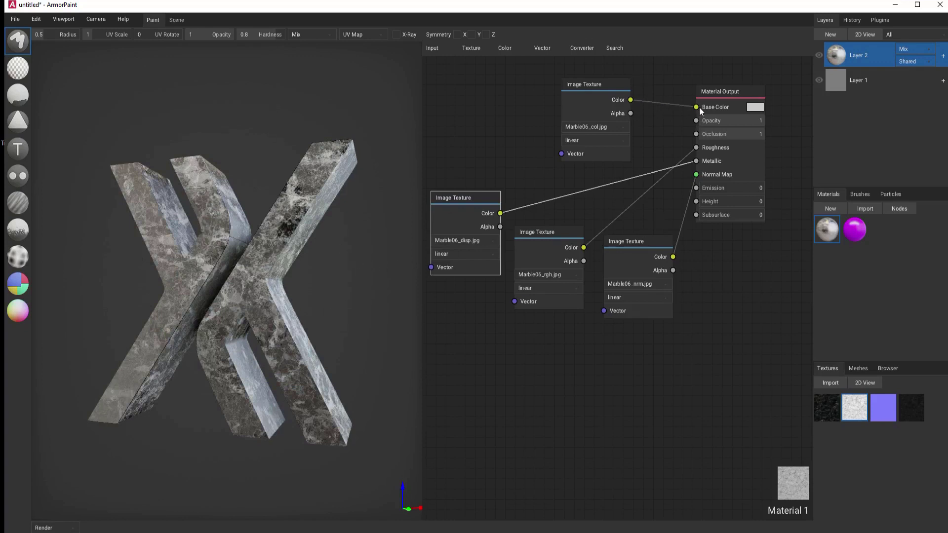
{"action": "left_click_drag", "start_coordinate": [699, 107], "coordinate": [697, 107]}
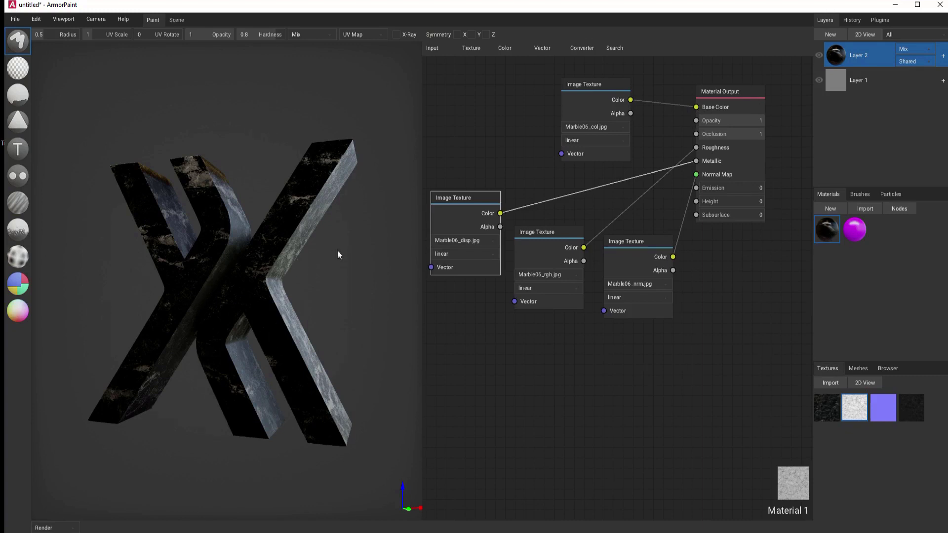
{"action": "key", "text": "Tab"}
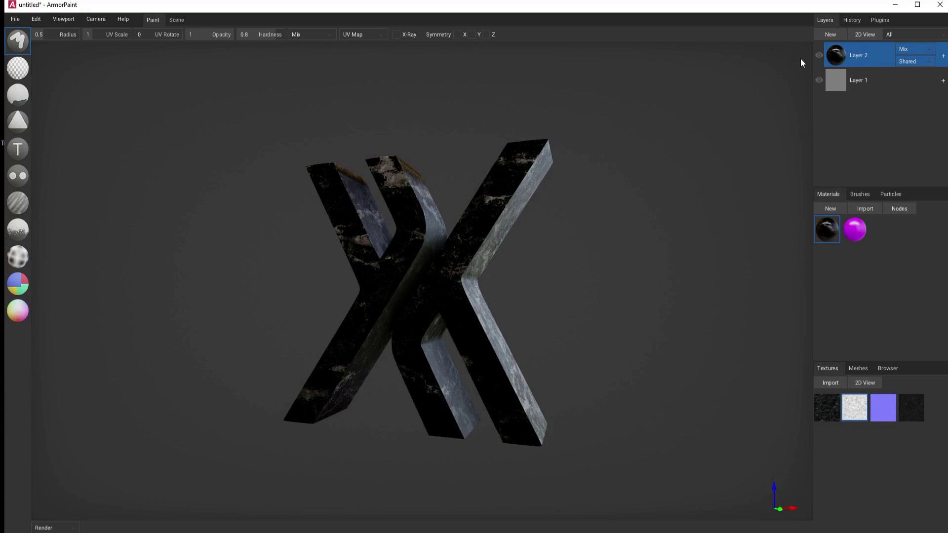
Make Layer 2 paintable, add Layer 3 and fill the whole X model with purple
{"action": "right_click", "coordinate": [855, 50]}
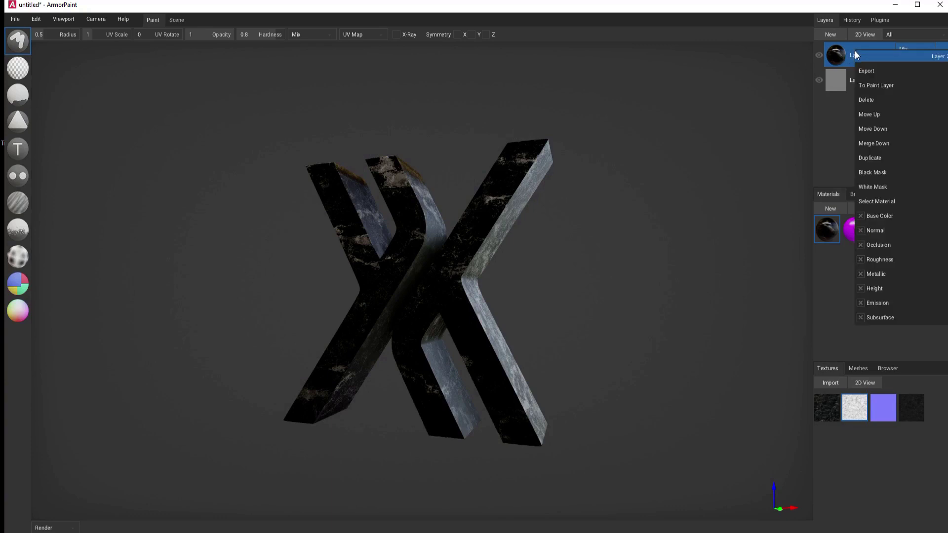
{"action": "left_click", "coordinate": [869, 87]}
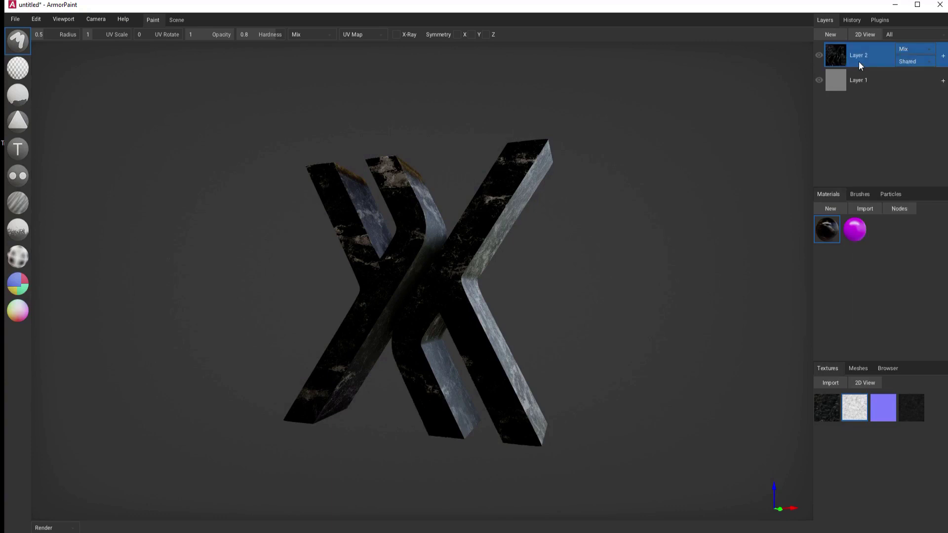
{"action": "left_click", "coordinate": [831, 34]}
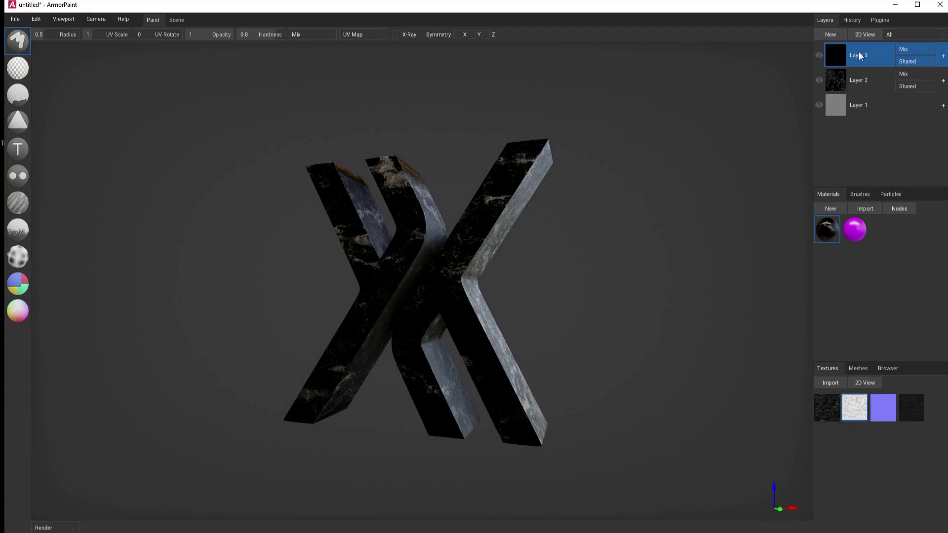
{"action": "left_click", "coordinate": [854, 230]}
{"action": "left_click", "coordinate": [18, 97]}
{"action": "left_click", "coordinate": [462, 247]}
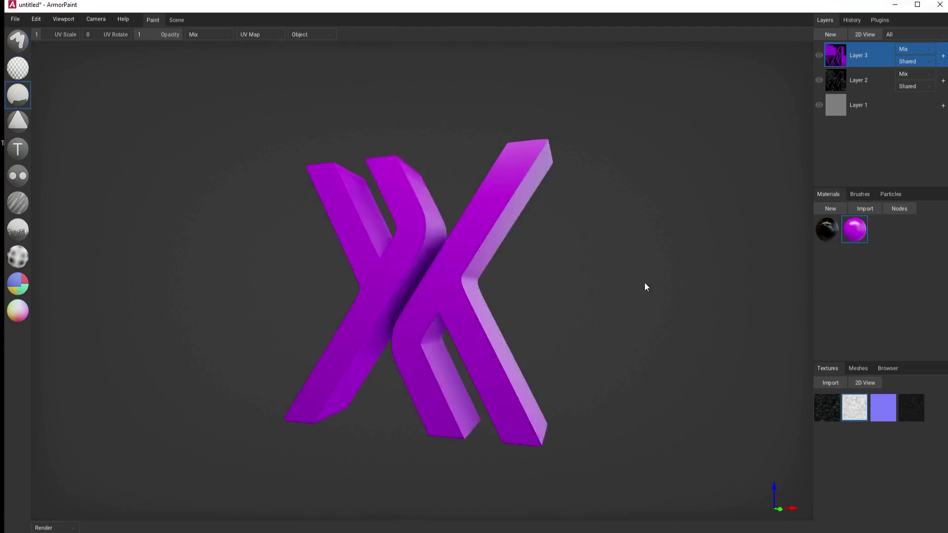
{"action": "mouse_move", "coordinate": [645, 283]}
{"action": "right_mouse_down"}
{"action": "mouse_move", "coordinate": [629, 279]}
{"action": "mouse_move", "coordinate": [610, 333]}
{"action": "mouse_move", "coordinate": [623, 291]}
{"action": "mouse_move", "coordinate": [637, 285]}
{"action": "right_mouse_up"}
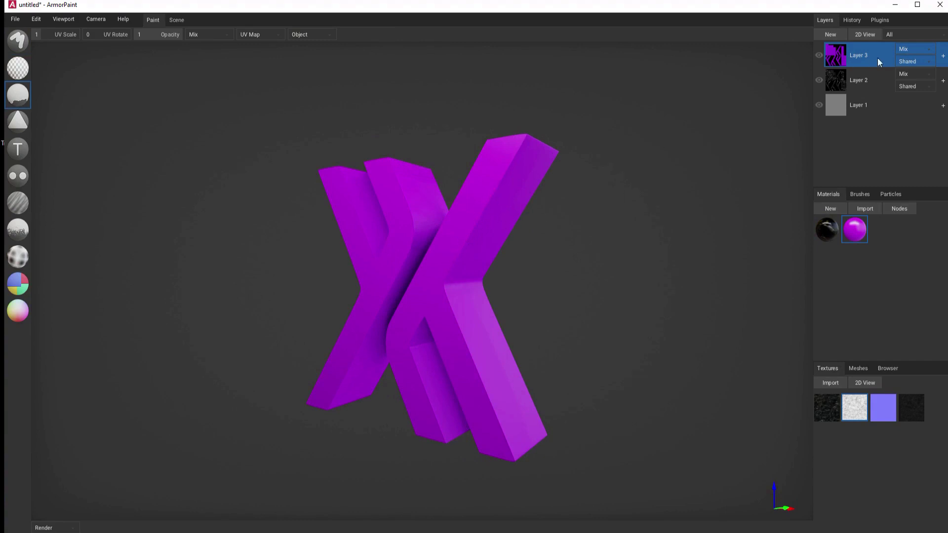
Keep Layer 3's mask Shared, blend it as Overlay, then open the magenta material's node graph
{"action": "left_click", "coordinate": [907, 62]}
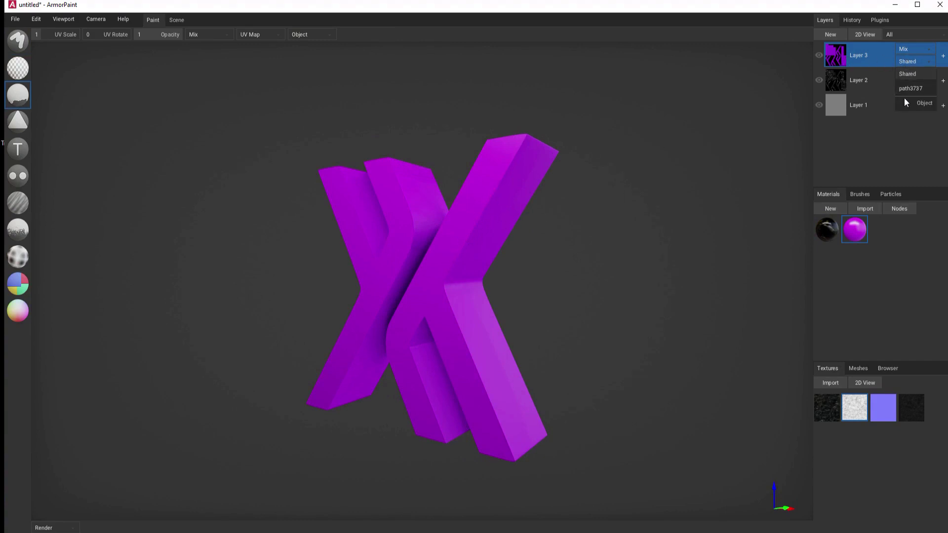
{"action": "left_click", "coordinate": [897, 74]}
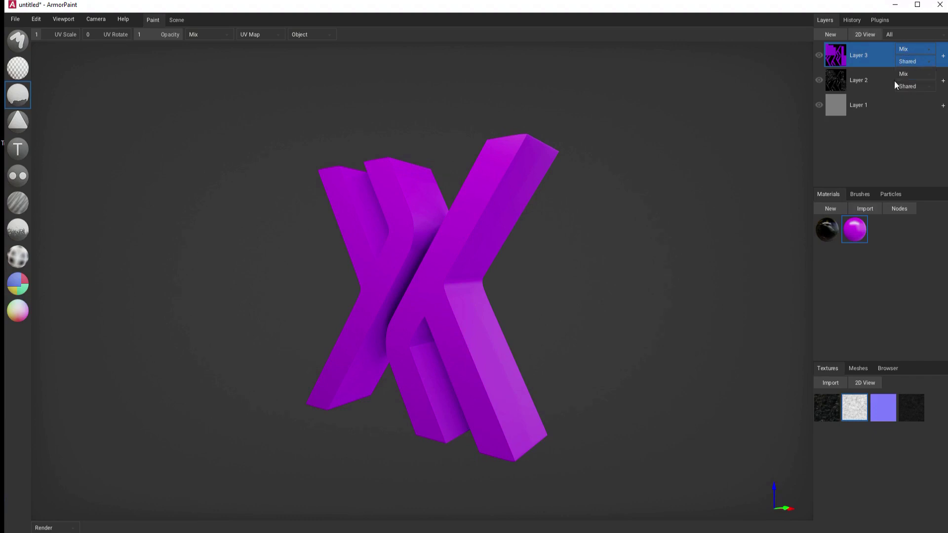
{"action": "left_click", "coordinate": [907, 47]}
{"action": "left_click", "coordinate": [906, 178]}
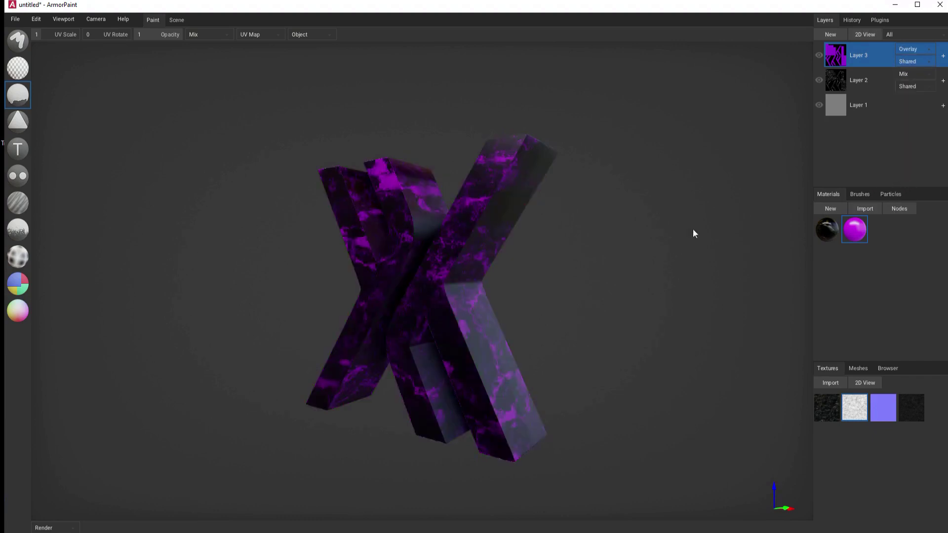
{"action": "right_click_drag", "start_coordinate": [693, 230], "coordinate": [400, 218]}
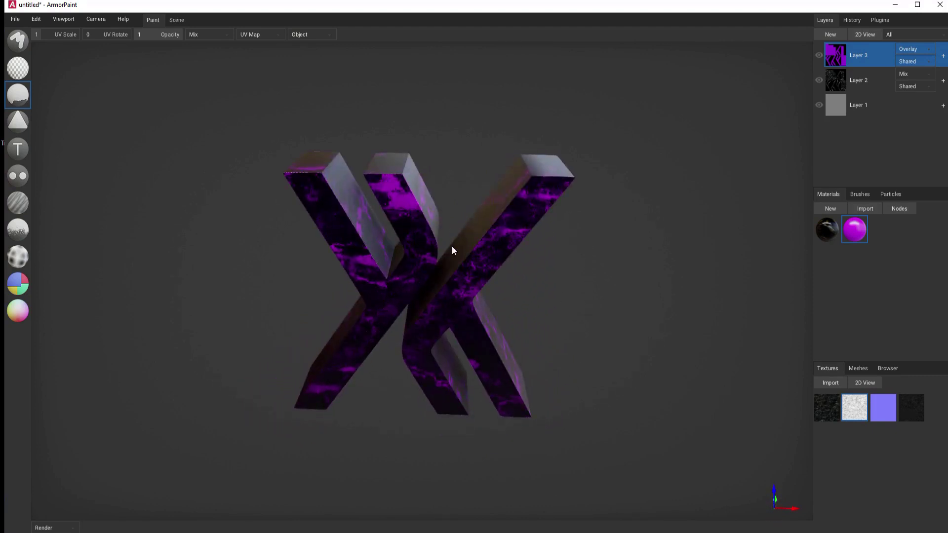
{"action": "right_click_drag", "start_coordinate": [452, 247], "coordinate": [553, 248]}
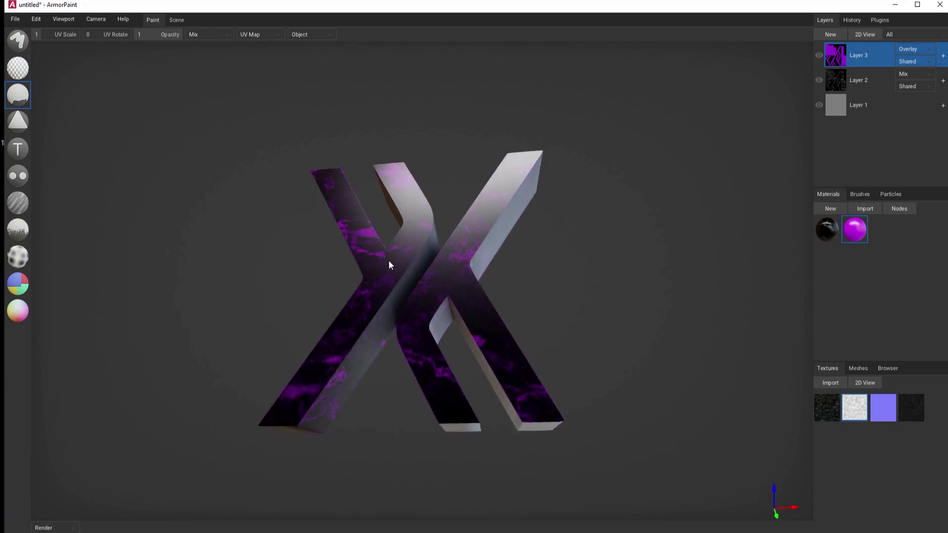
{"action": "right_click_drag", "start_coordinate": [386, 278], "coordinate": [550, 326]}
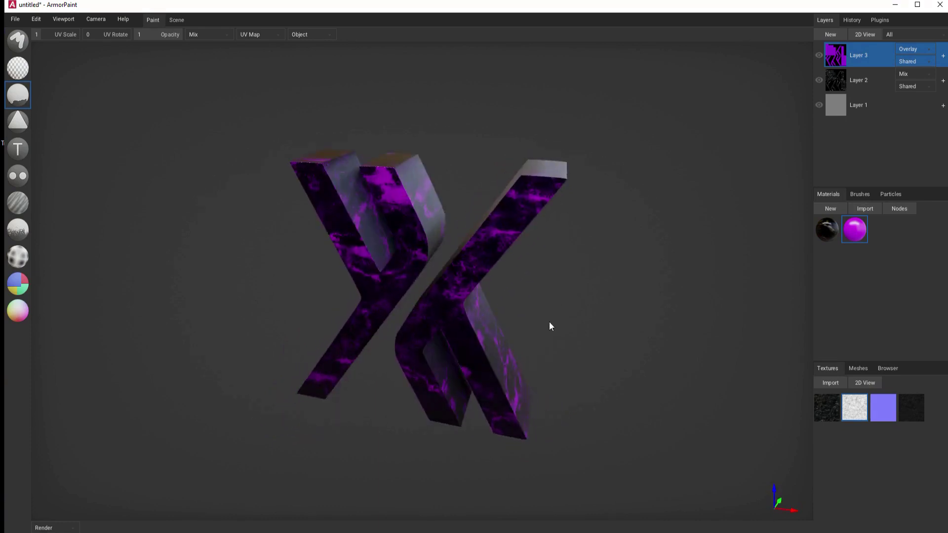
{"action": "double_click", "coordinate": [859, 232]}
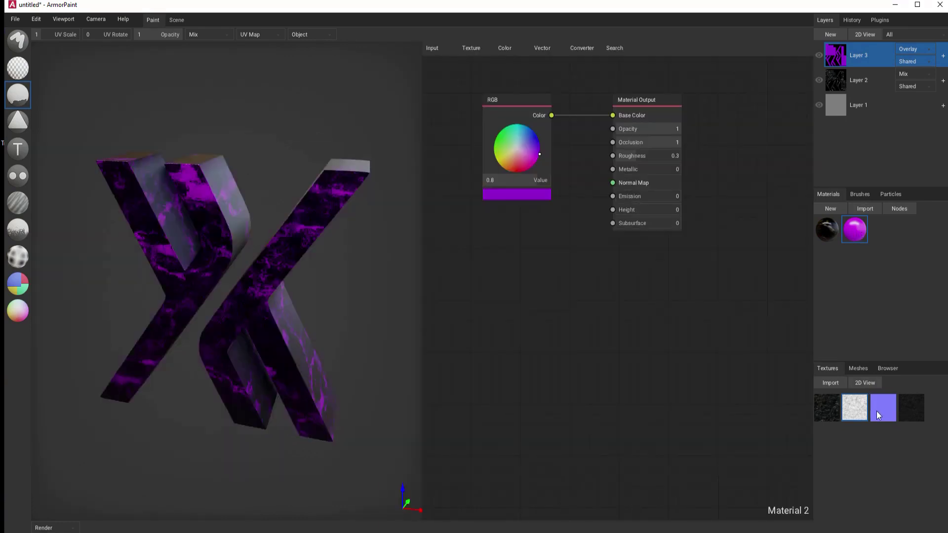
Wire Marble06 normal into Normal Map and displacement into Metallic, add Marble06_rgh, then close the graph
{"action": "left_click_drag", "start_coordinate": [879, 413], "coordinate": [613, 183]}
{"action": "left_click_drag", "start_coordinate": [855, 406], "coordinate": [454, 230]}
{"action": "left_click_drag", "start_coordinate": [516, 245], "coordinate": [612, 169]}
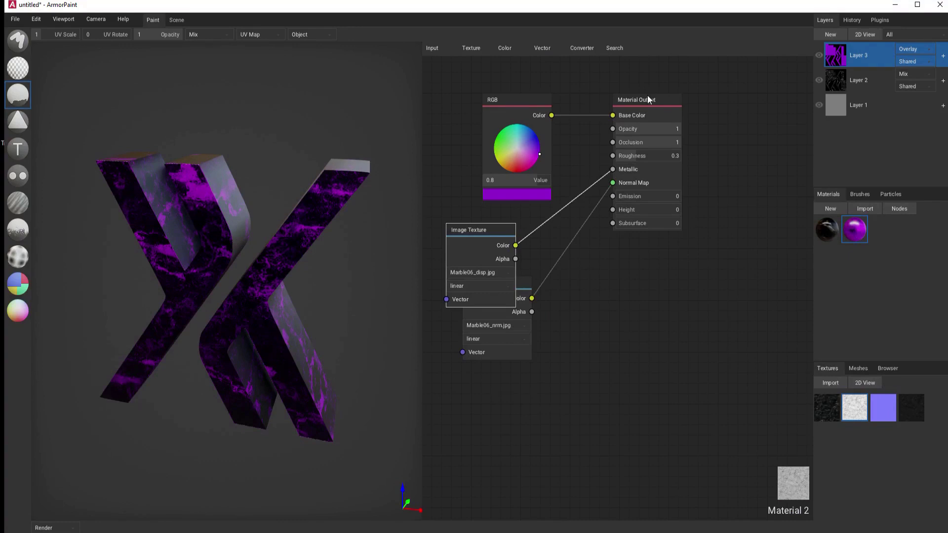
{"action": "left_click_drag", "start_coordinate": [647, 97], "coordinate": [737, 130]}
{"action": "left_click_drag", "start_coordinate": [922, 407], "coordinate": [598, 182]}
{"action": "key", "text": "Tab"}
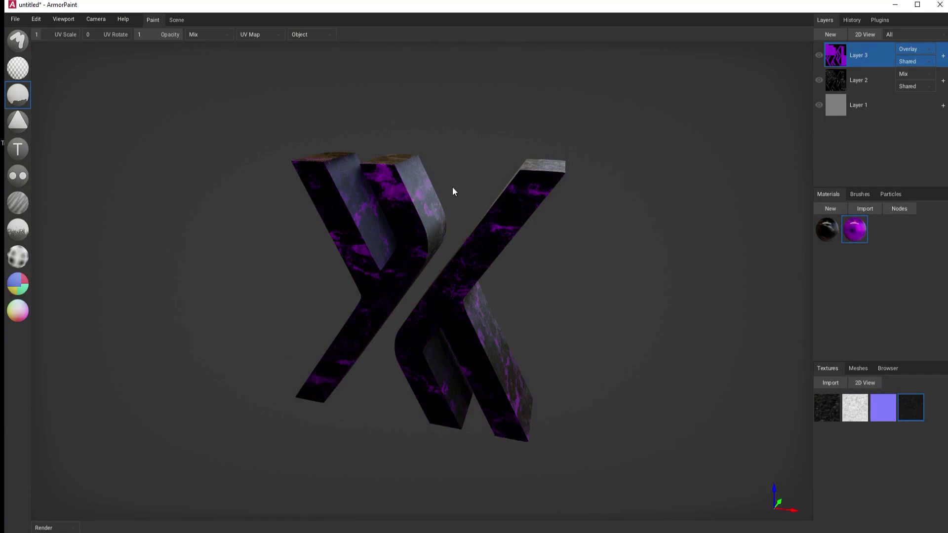
{"action": "right_click_drag", "start_coordinate": [561, 352], "coordinate": [569, 329]}
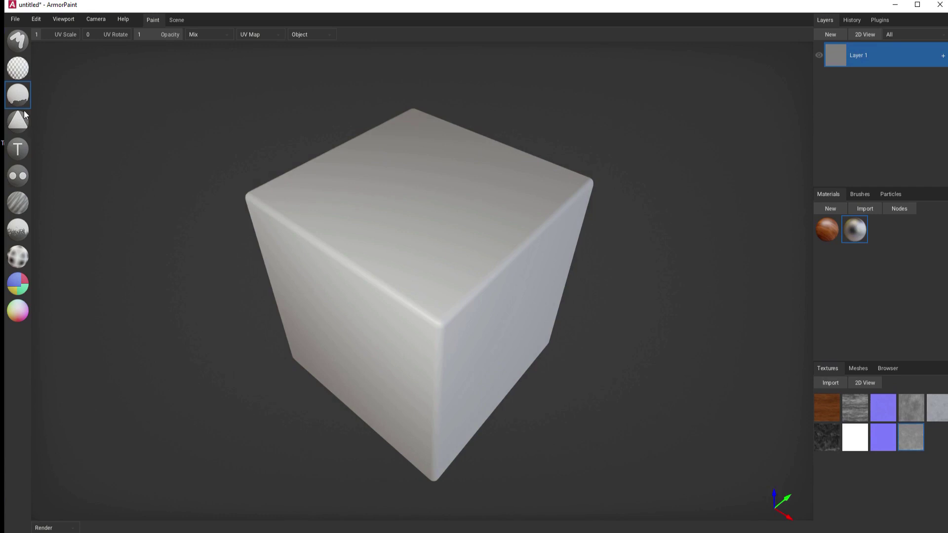
With the Fill tool, add Layer 2 and fill the cube with the metal material
{"action": "left_click", "coordinate": [18, 45]}
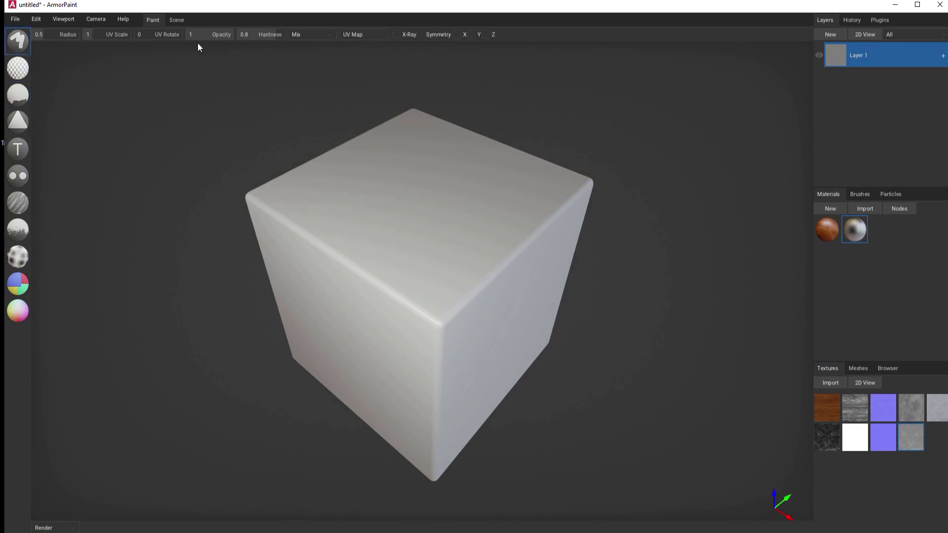
{"action": "left_click", "coordinate": [18, 98]}
{"action": "left_click", "coordinate": [304, 33]}
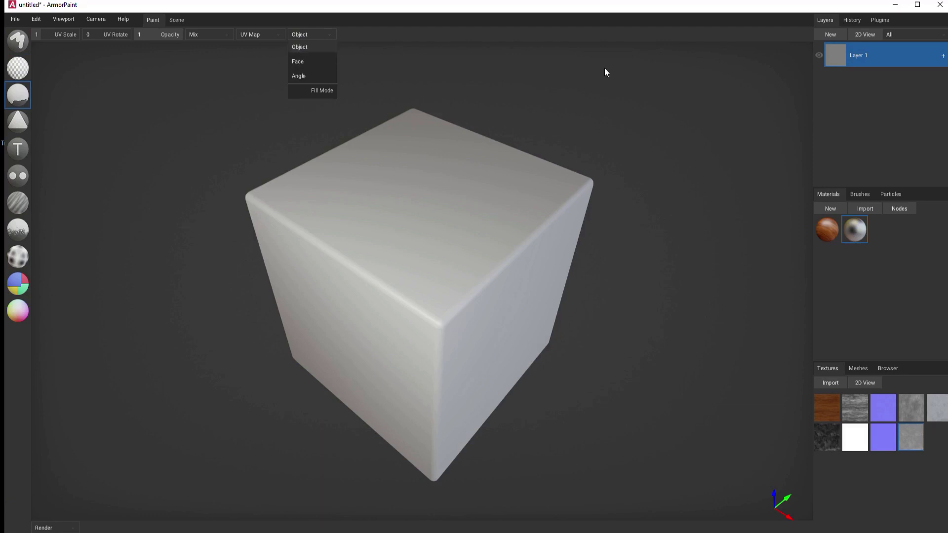
{"action": "left_click", "coordinate": [838, 49]}
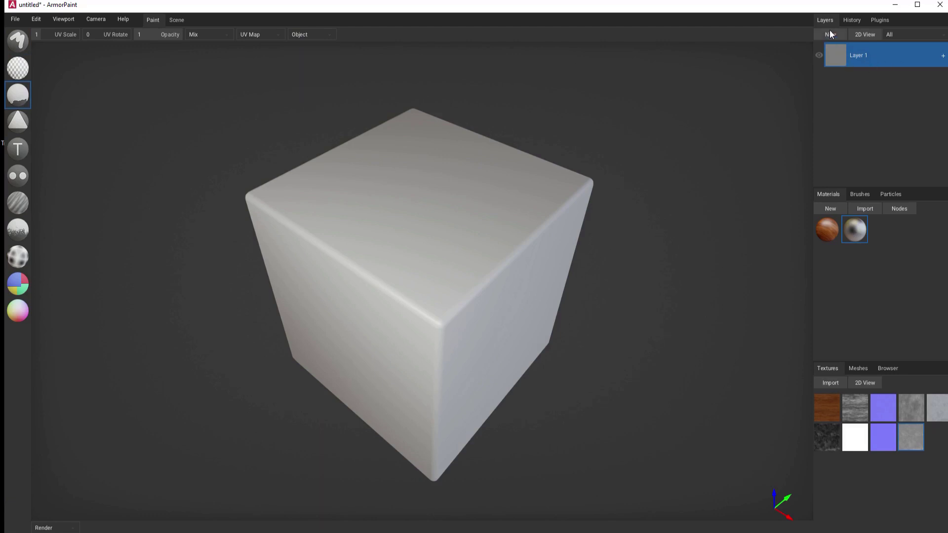
{"action": "left_click", "coordinate": [830, 34]}
{"action": "double_click", "coordinate": [859, 57]}
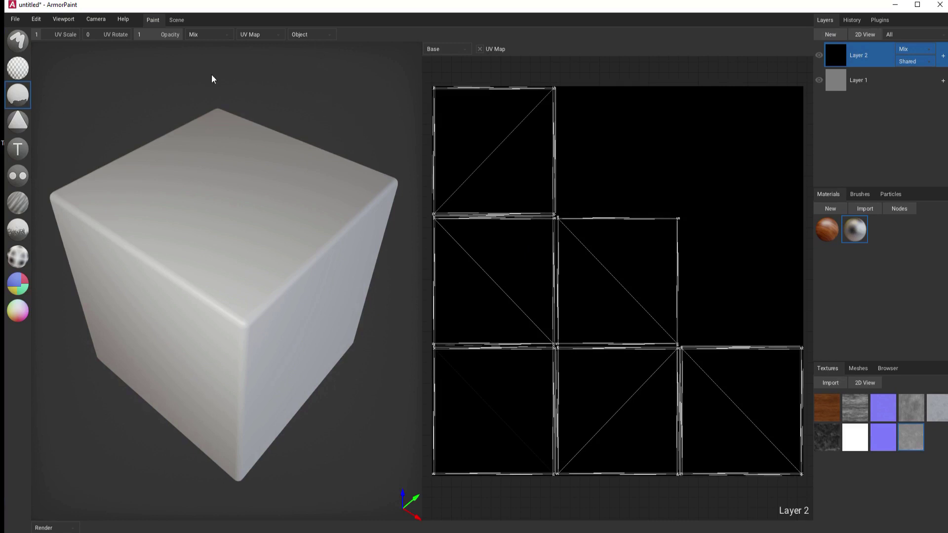
{"action": "left_click", "coordinate": [309, 237]}
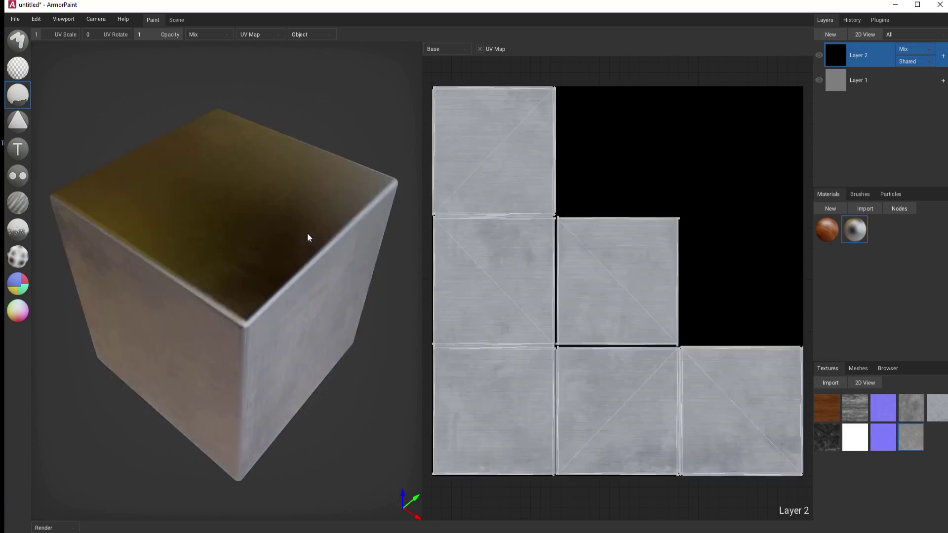
{"action": "right_click_drag", "start_coordinate": [309, 360], "coordinate": [317, 335]}
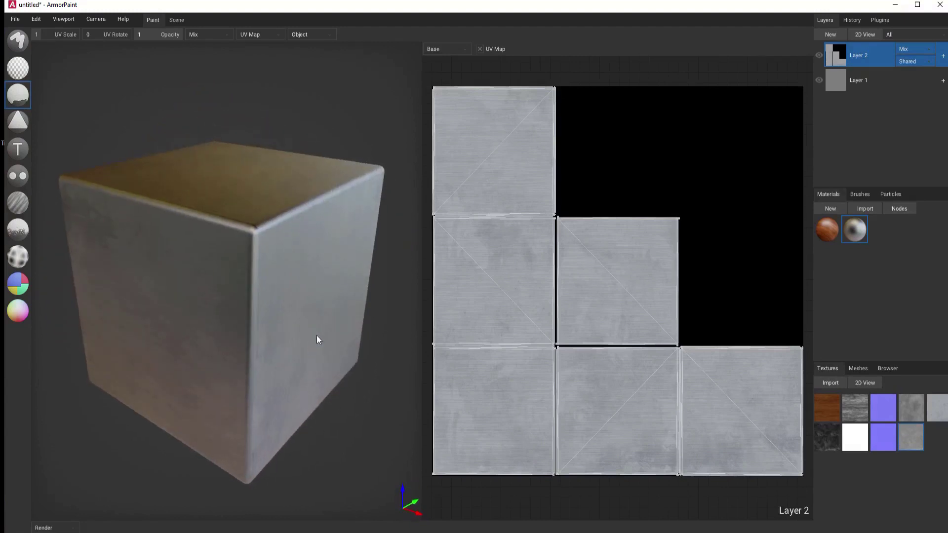
Add Layer 3, set fill mode to Face, and fill the top, right and left faces with wood
{"action": "left_click", "coordinate": [828, 35]}
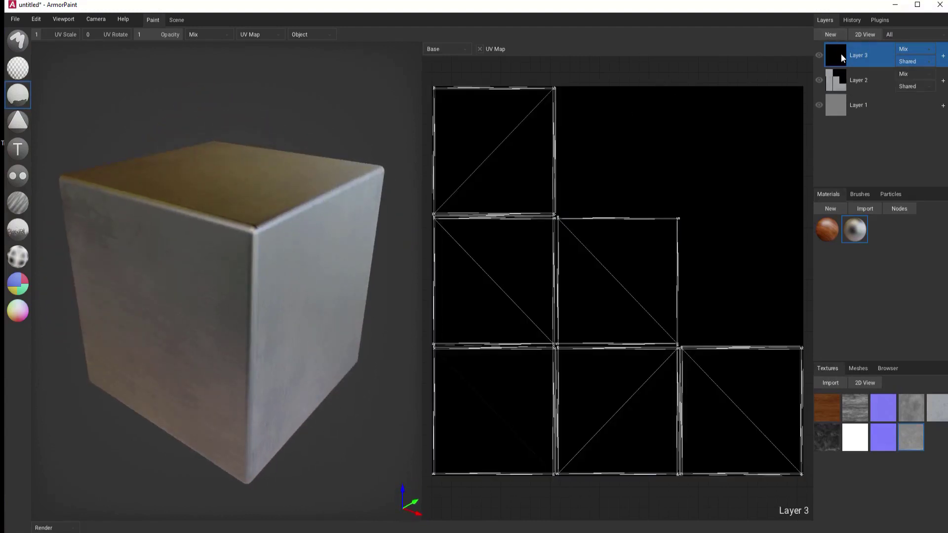
{"action": "left_click", "coordinate": [309, 34]}
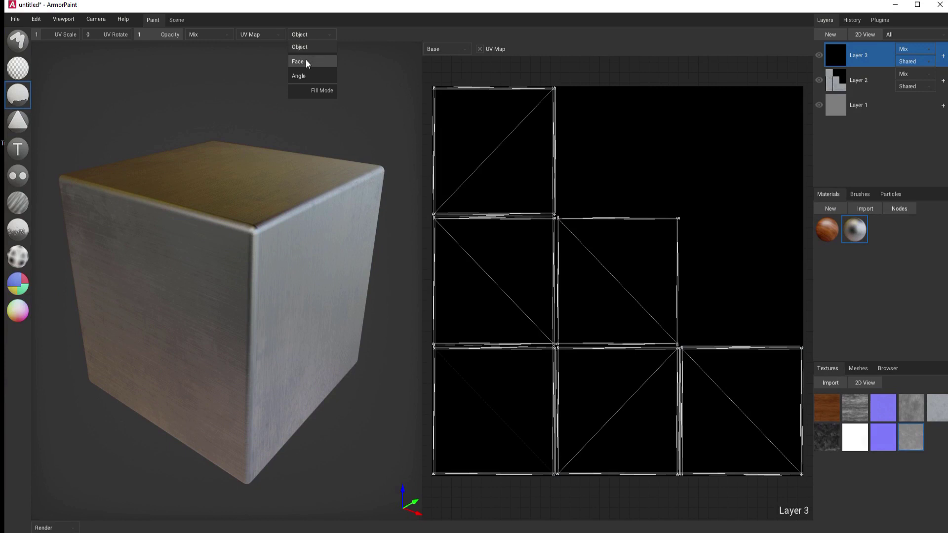
{"action": "left_click", "coordinate": [306, 60]}
{"action": "left_click", "coordinate": [829, 232]}
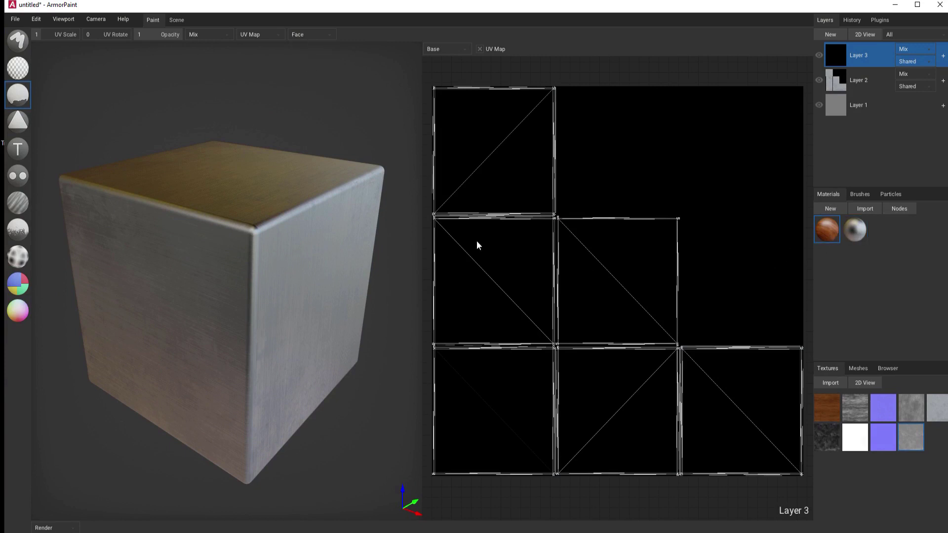
{"action": "left_click", "coordinate": [478, 150]}
{"action": "left_click", "coordinate": [503, 170]}
{"action": "left_click", "coordinate": [284, 256]}
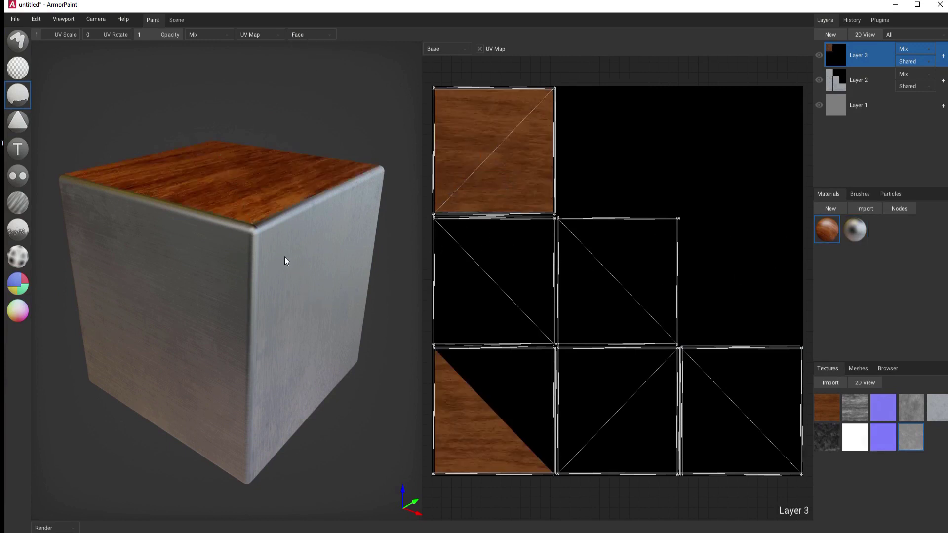
{"action": "left_click", "coordinate": [345, 327]}
{"action": "left_click", "coordinate": [197, 273]}
{"action": "left_click", "coordinate": [206, 342]}
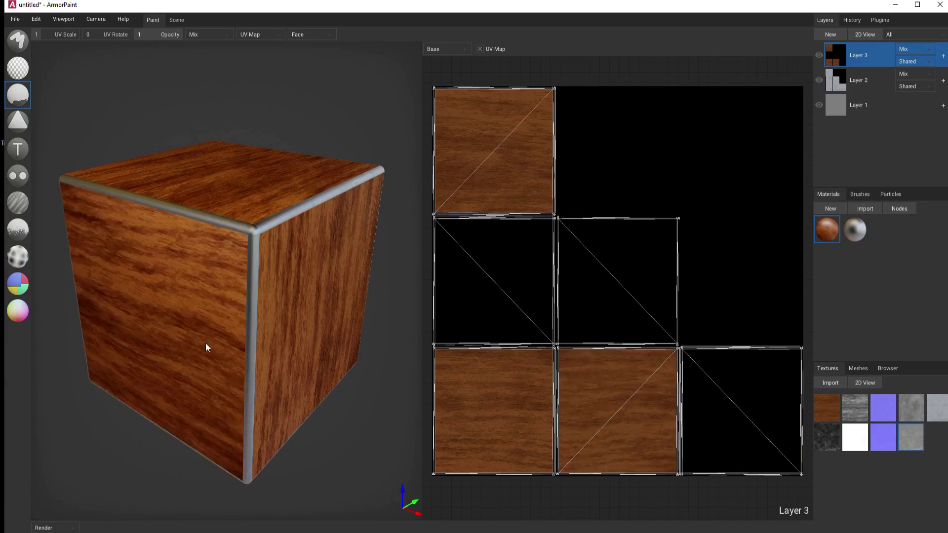
Orbit around and fill the three remaining grey faces with wood
{"action": "right_click_drag", "start_coordinate": [205, 343], "coordinate": [217, 239]}
{"action": "left_click", "coordinate": [217, 238]}
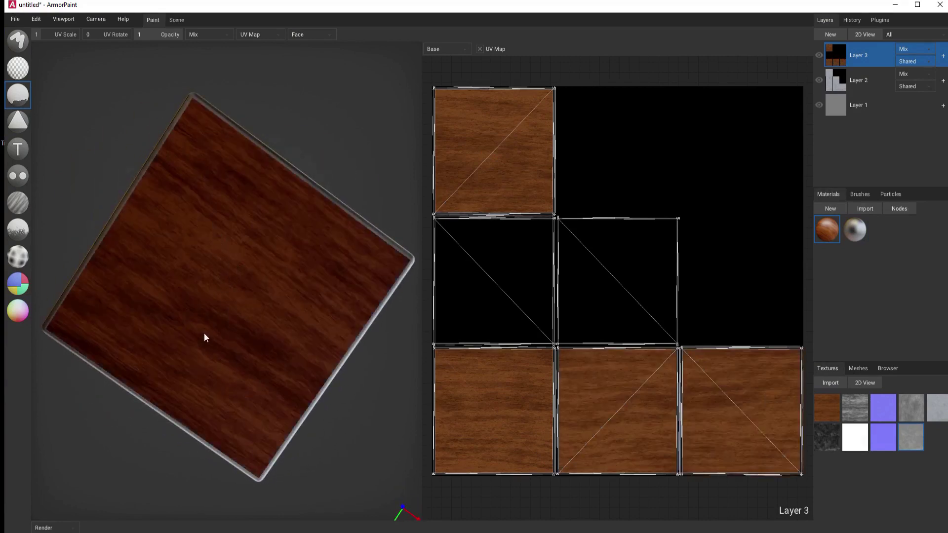
{"action": "right_click_drag", "start_coordinate": [206, 338], "coordinate": [262, 392]}
{"action": "left_click", "coordinate": [216, 330]}
{"action": "left_click", "coordinate": [188, 225]}
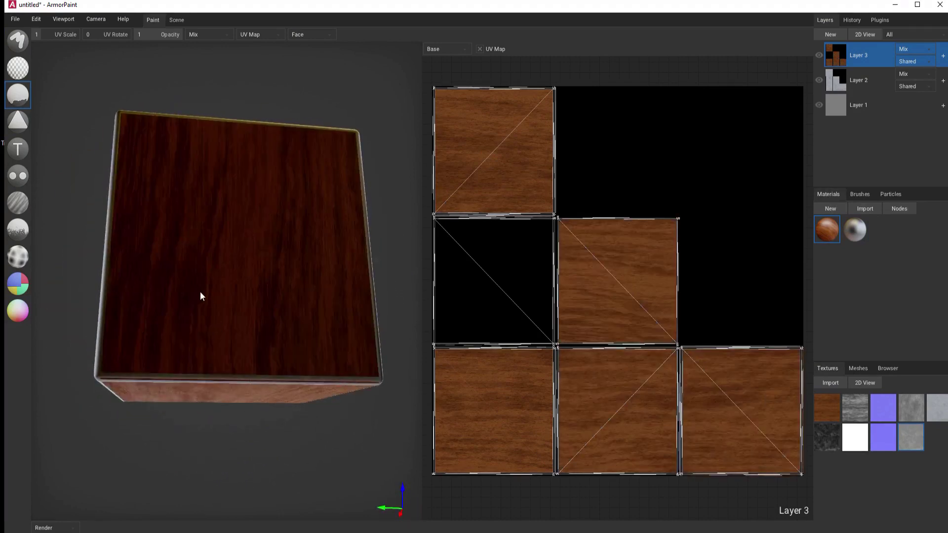
{"action": "right_click_drag", "start_coordinate": [201, 293], "coordinate": [269, 315]}
{"action": "left_click", "coordinate": [253, 300]}
{"action": "left_click", "coordinate": [204, 271]}
{"action": "mouse_move", "coordinate": [204, 271]}
{"action": "right_mouse_down"}
{"action": "mouse_move", "coordinate": [293, 305]}
{"action": "mouse_move", "coordinate": [303, 254]}
{"action": "mouse_move", "coordinate": [277, 384]}
{"action": "mouse_move", "coordinate": [318, 382]}
{"action": "mouse_move", "coordinate": [345, 324]}
{"action": "mouse_move", "coordinate": [345, 369]}
{"action": "mouse_move", "coordinate": [356, 375]}
{"action": "mouse_move", "coordinate": [298, 345]}
{"action": "mouse_move", "coordinate": [250, 246]}
{"action": "right_mouse_up"}
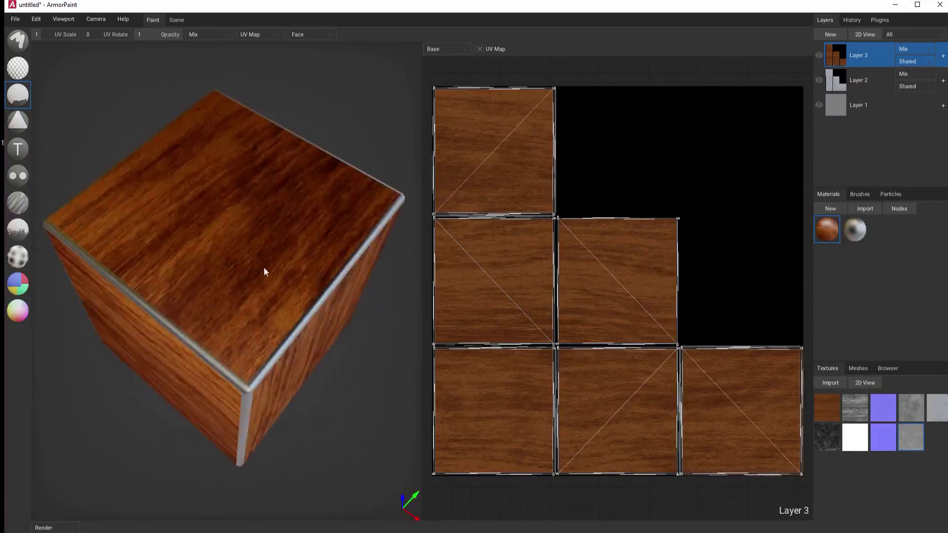
With the Text tool selected, create a new blue material and add Layer 4 for the text
{"action": "left_click", "coordinate": [18, 154]}
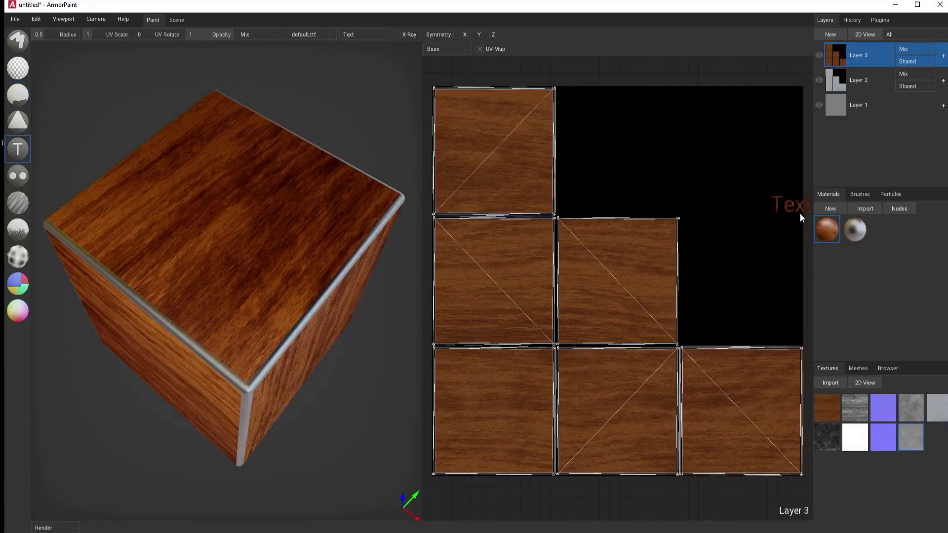
{"action": "left_click", "coordinate": [832, 209]}
{"action": "double_click", "coordinate": [885, 232]}
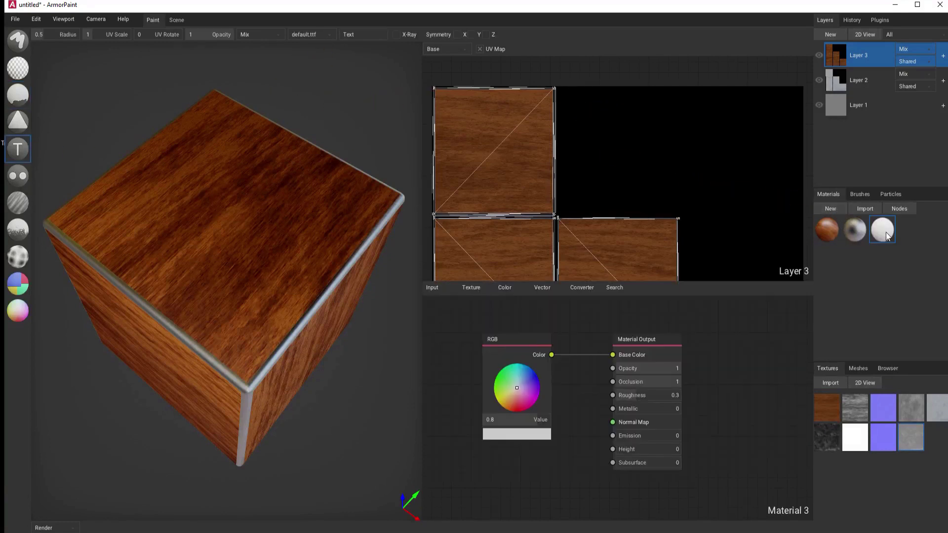
{"action": "left_click_drag", "start_coordinate": [518, 388], "coordinate": [546, 376]}
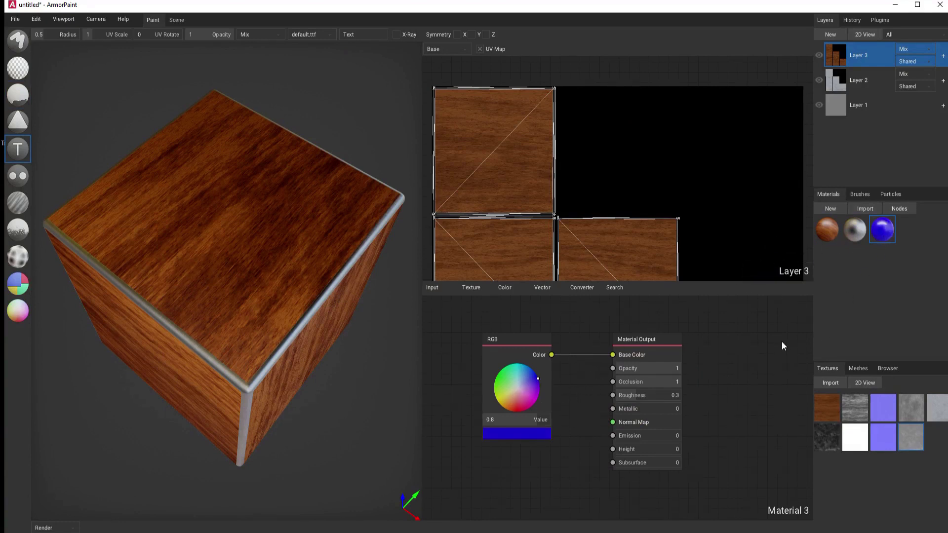
{"action": "left_click", "coordinate": [900, 209]}
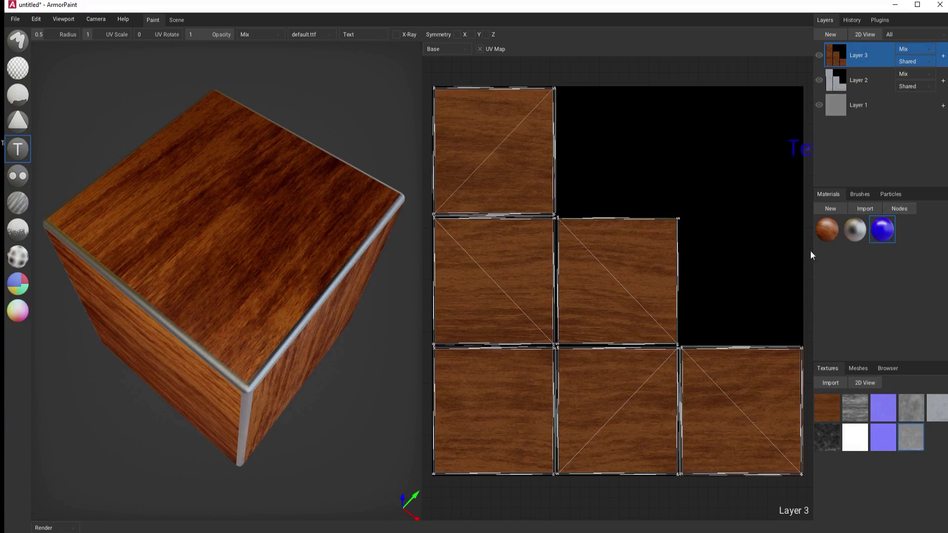
{"action": "left_click", "coordinate": [756, 115]}
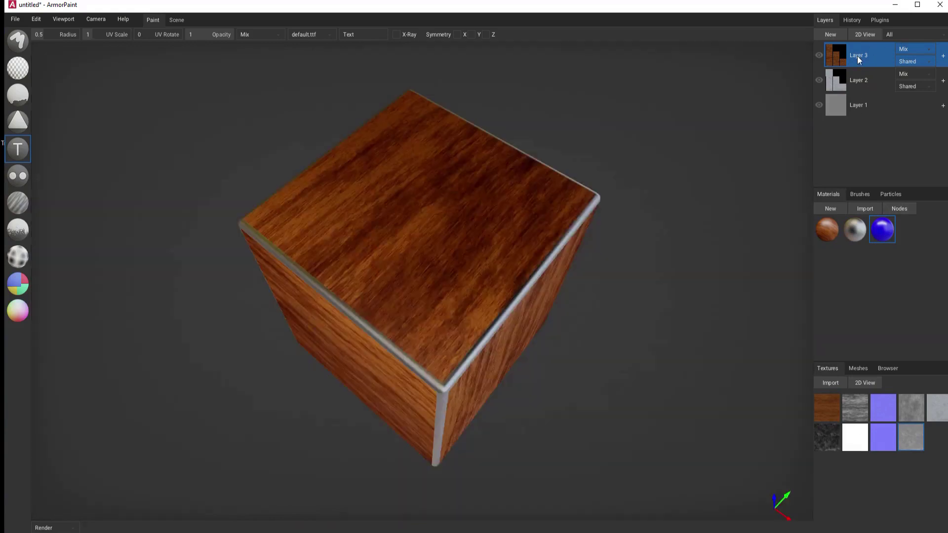
{"action": "left_click", "coordinate": [865, 34]}
On Layer 4, stamp the number 1 onto the cube's top face
{"action": "left_click", "coordinate": [831, 34]}
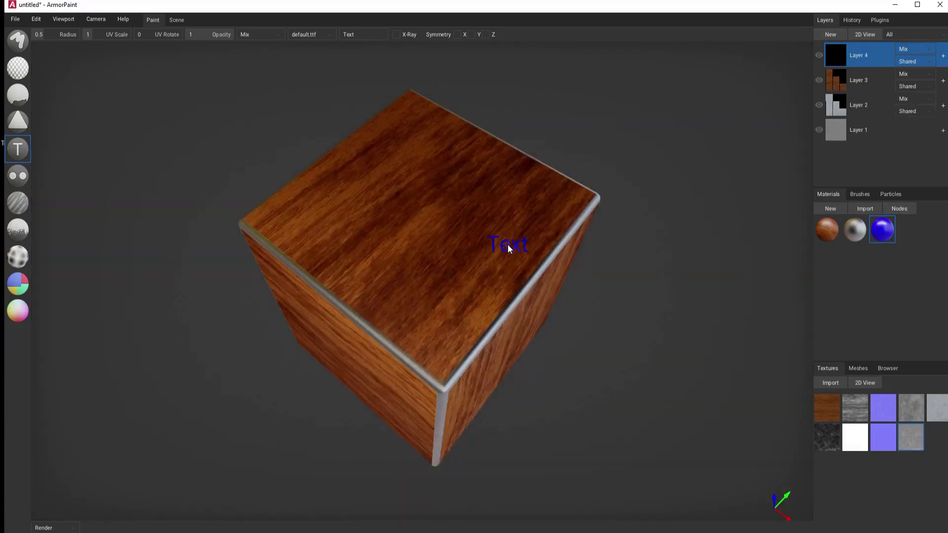
{"action": "key", "text": "7"}
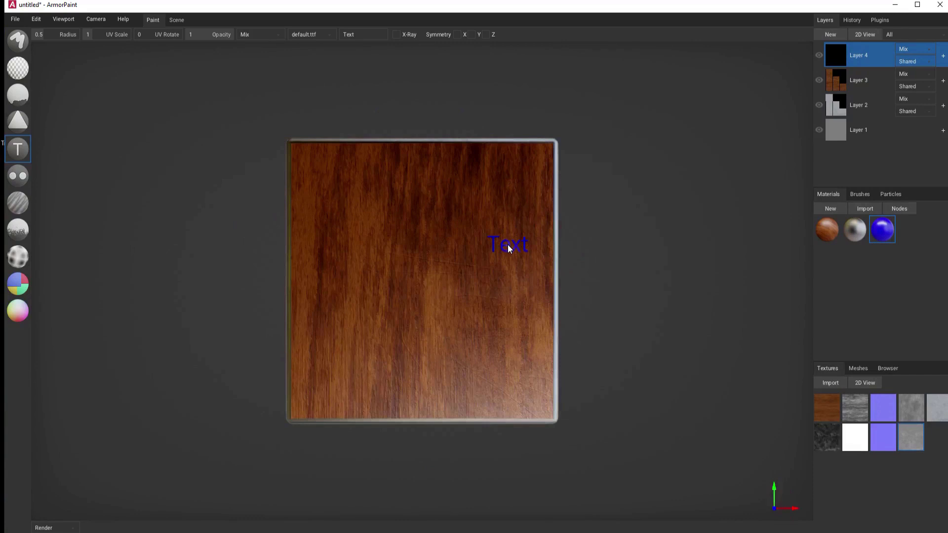
{"action": "left_click", "coordinate": [354, 34]}
{"action": "type", "text": "1f"}
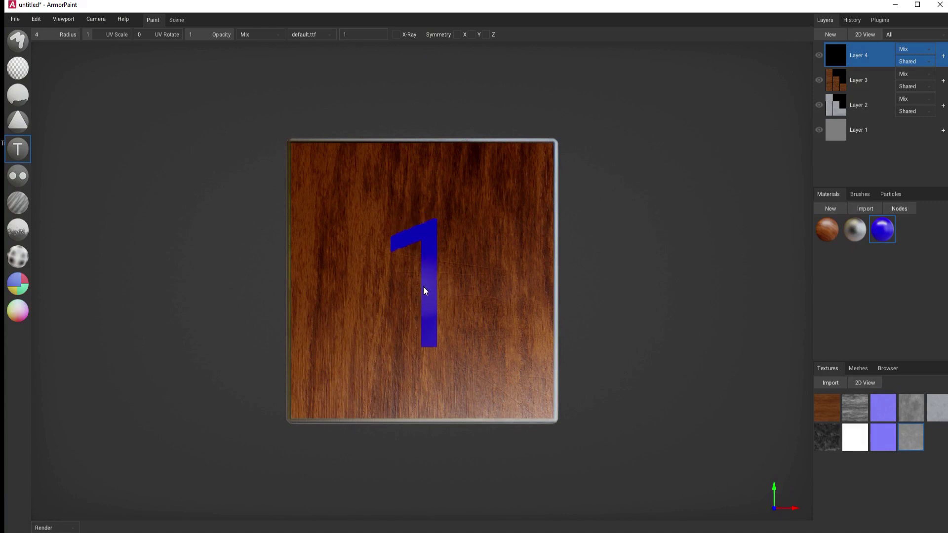
{"action": "scroll", "coordinate": [423, 288], "scroll_direction": "down", "scroll_amount": 2}
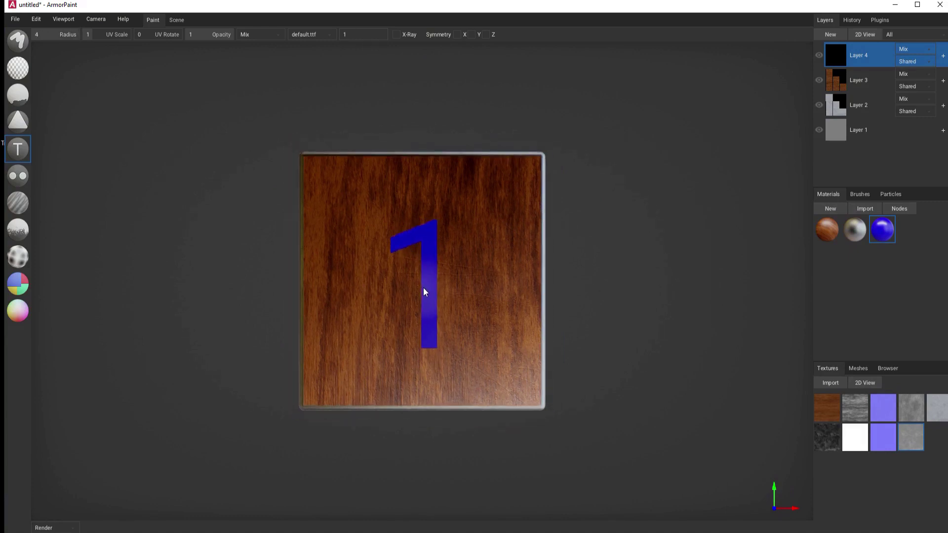
{"action": "left_click", "coordinate": [424, 289]}
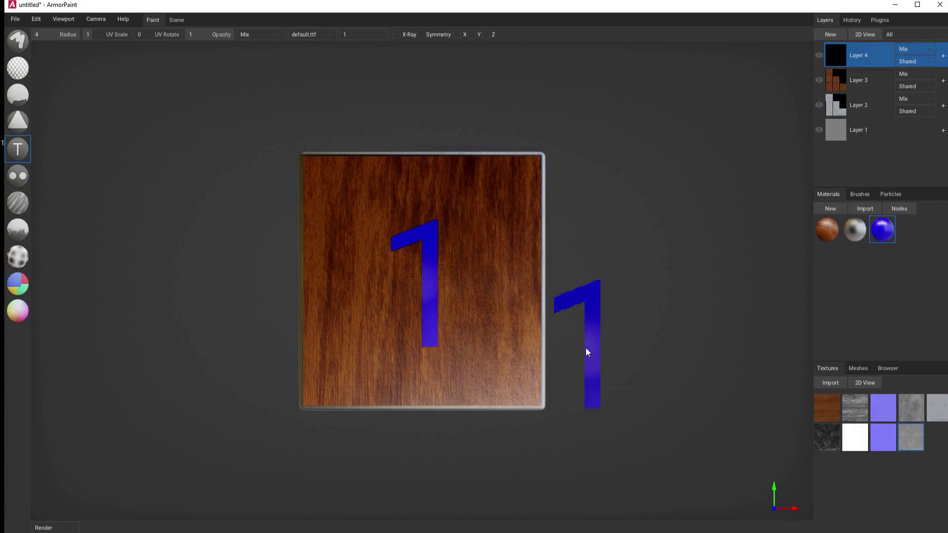
Stamp the numbers 6 and 2 onto two other cube faces
{"action": "mouse_move", "coordinate": [580, 336]}
{"action": "right_mouse_down"}
{"action": "mouse_move", "coordinate": [536, 208]}
{"action": "mouse_move", "coordinate": [561, 292]}
{"action": "mouse_move", "coordinate": [590, 330]}
{"action": "mouse_move", "coordinate": [583, 339]}
{"action": "right_mouse_up"}
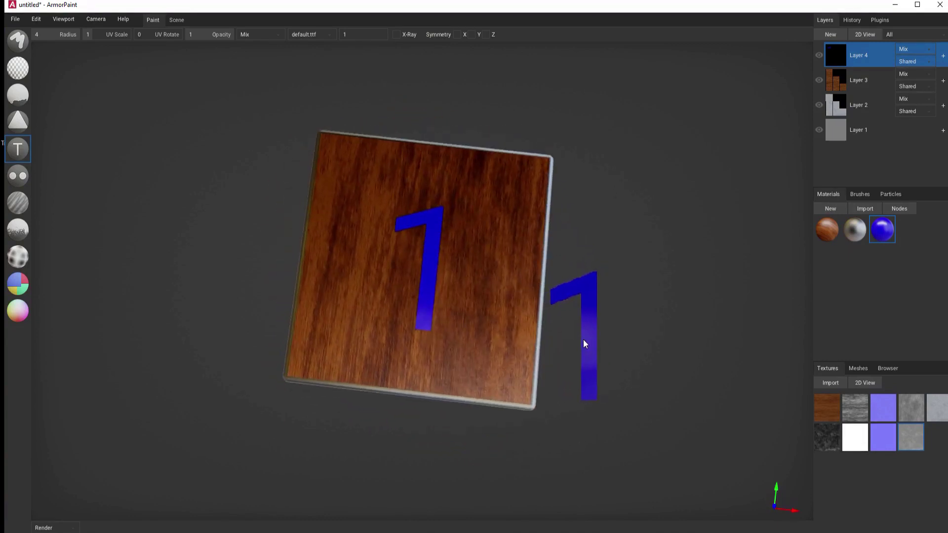
{"action": "key", "text": "0"}
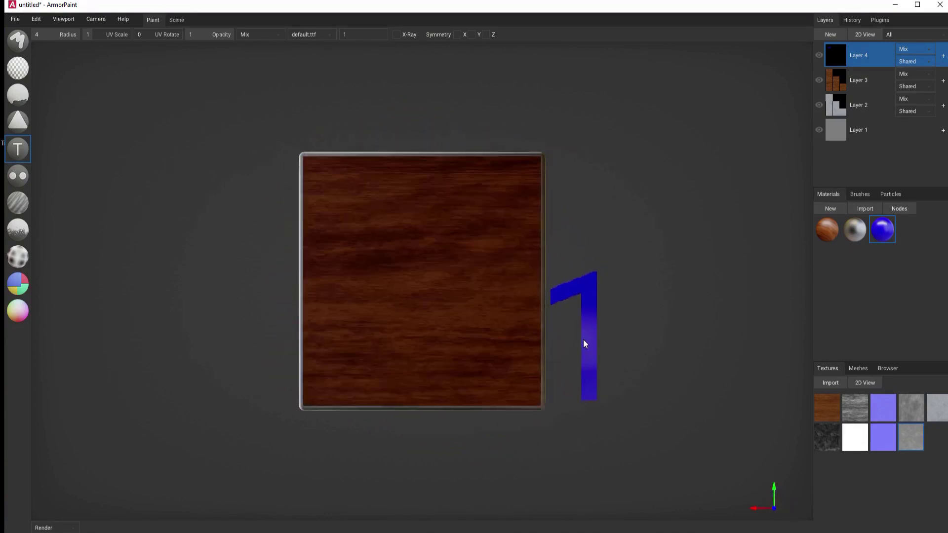
{"action": "left_click", "coordinate": [350, 35]}
{"action": "type", "text": "6"}
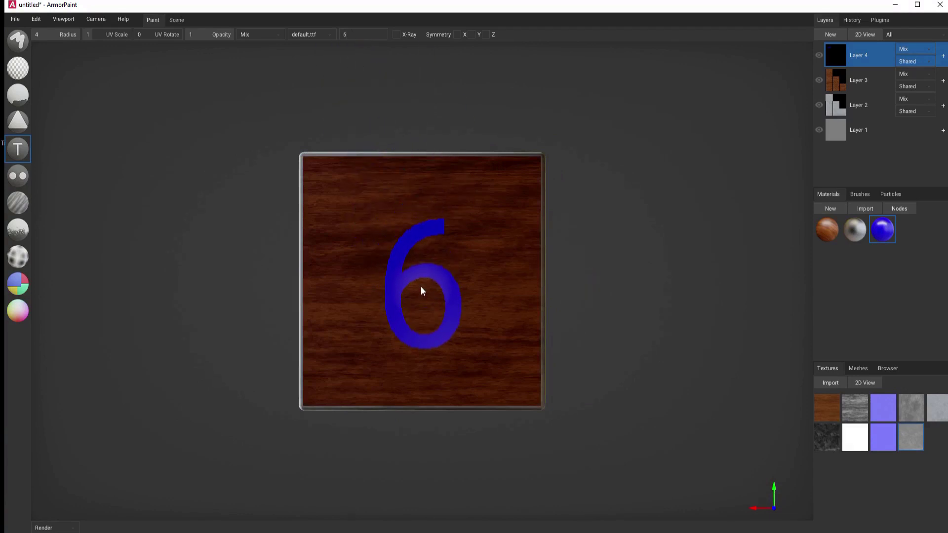
{"action": "left_click", "coordinate": [421, 290]}
{"action": "key", "text": "1"}
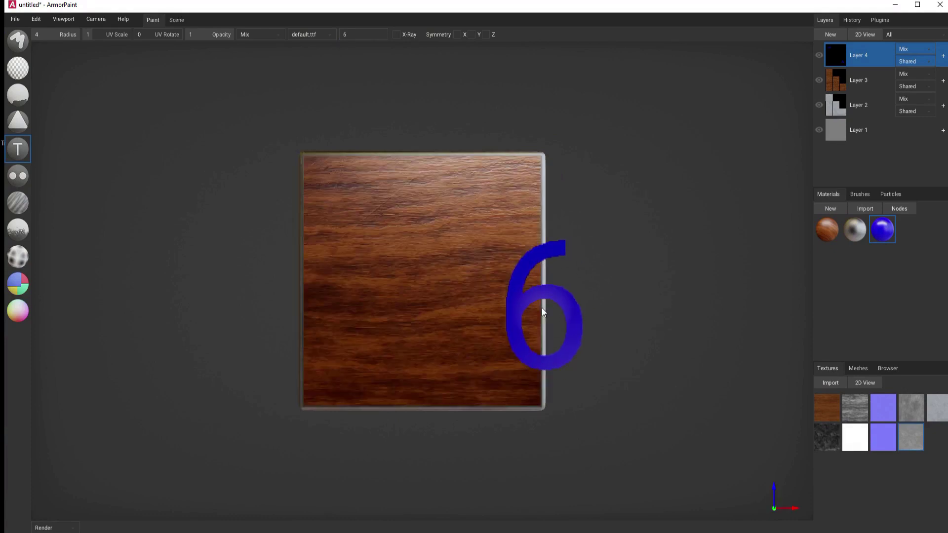
{"action": "left_click", "coordinate": [354, 34]}
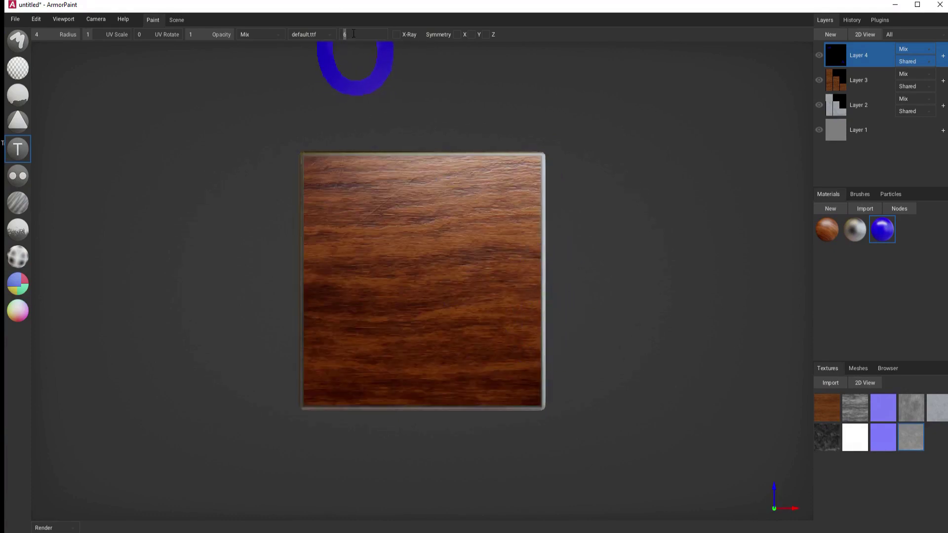
{"action": "type", "text": "2"}
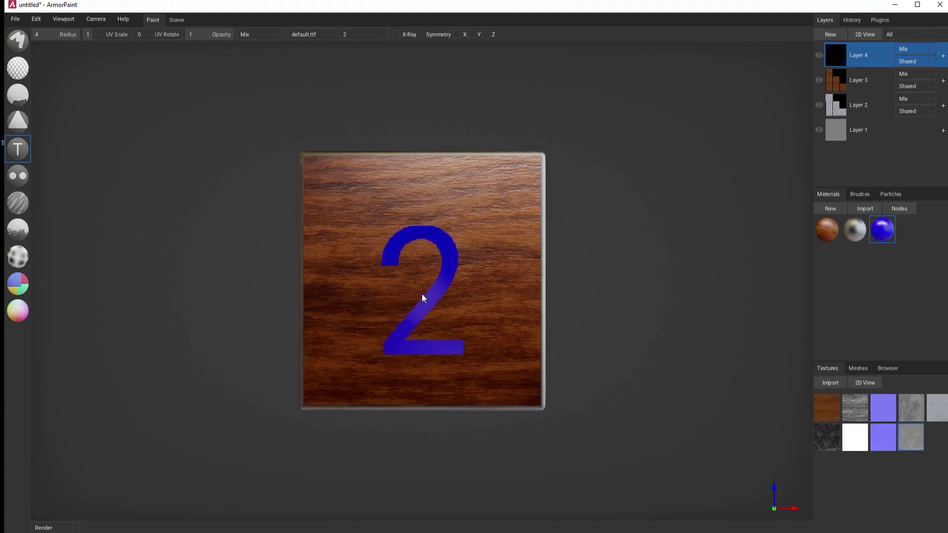
{"action": "left_click", "coordinate": [425, 286]}
On the opposite face, stamp 5, undo it, and stamp 4 instead
{"action": "key", "text": "ctrl+1"}
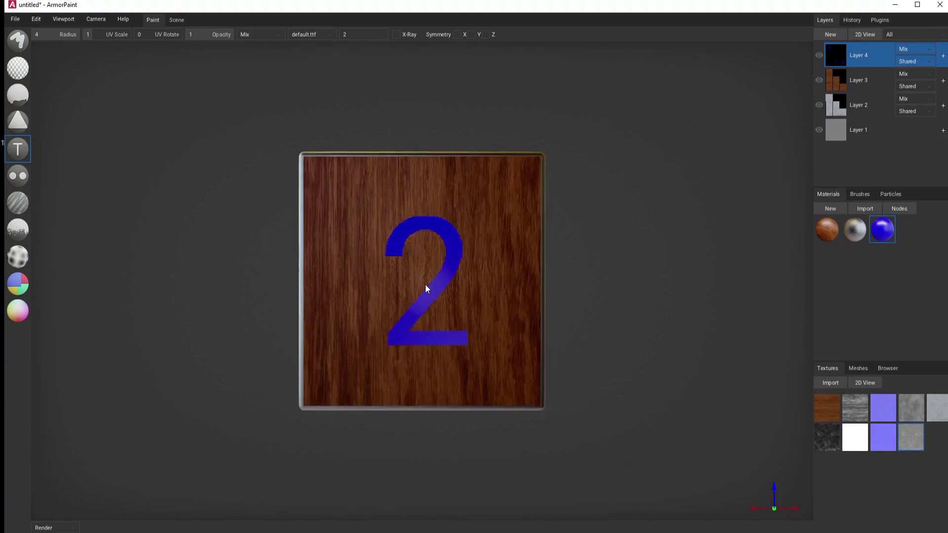
{"action": "left_click", "coordinate": [350, 33]}
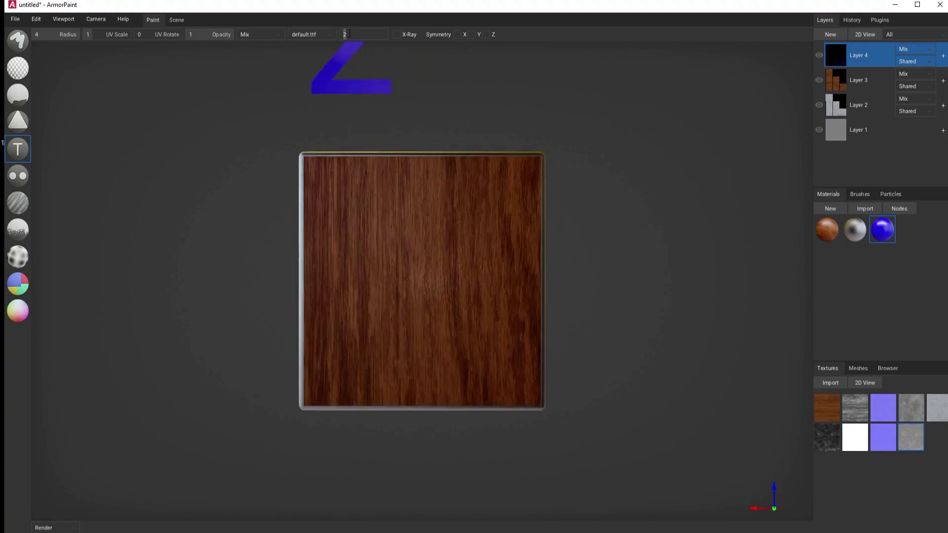
{"action": "type", "text": "5"}
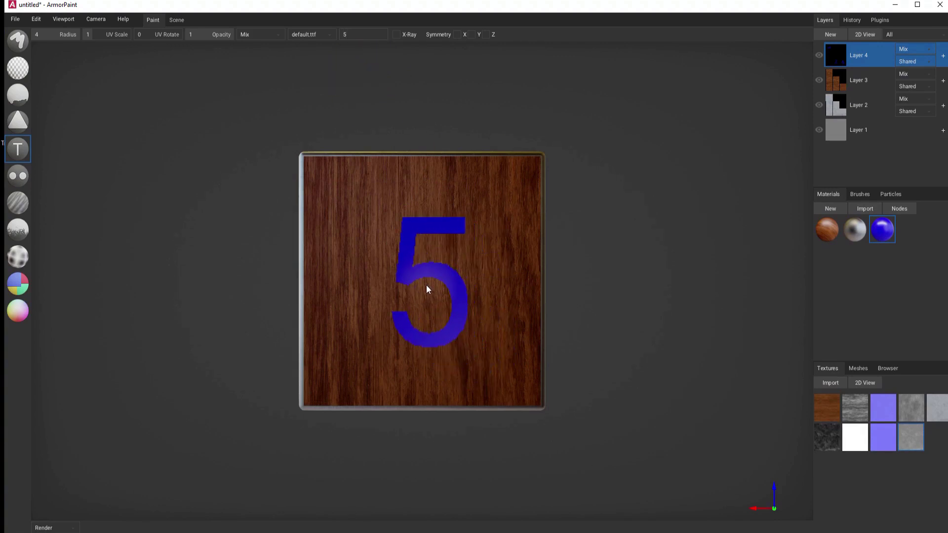
{"action": "left_click", "coordinate": [426, 285]}
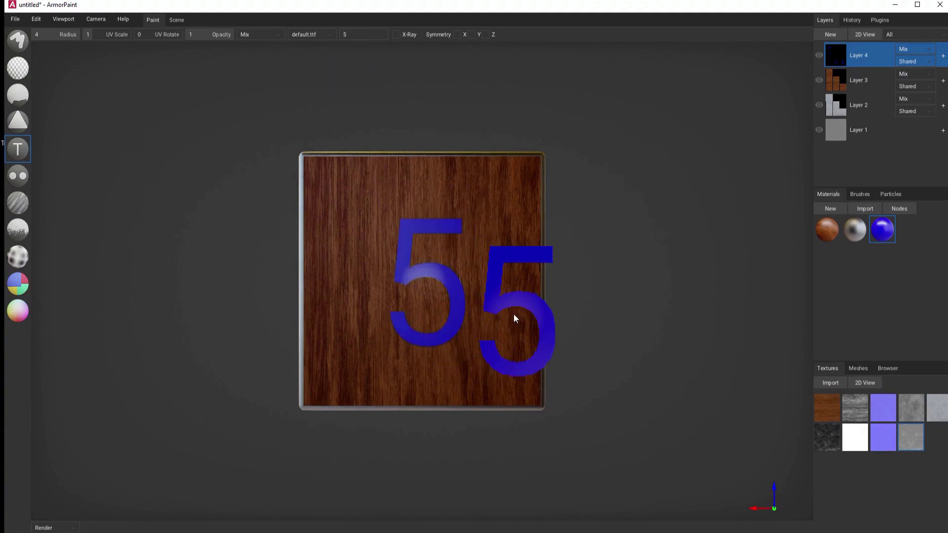
{"action": "key", "text": "ctrl+z"}
{"action": "left_click", "coordinate": [353, 35]}
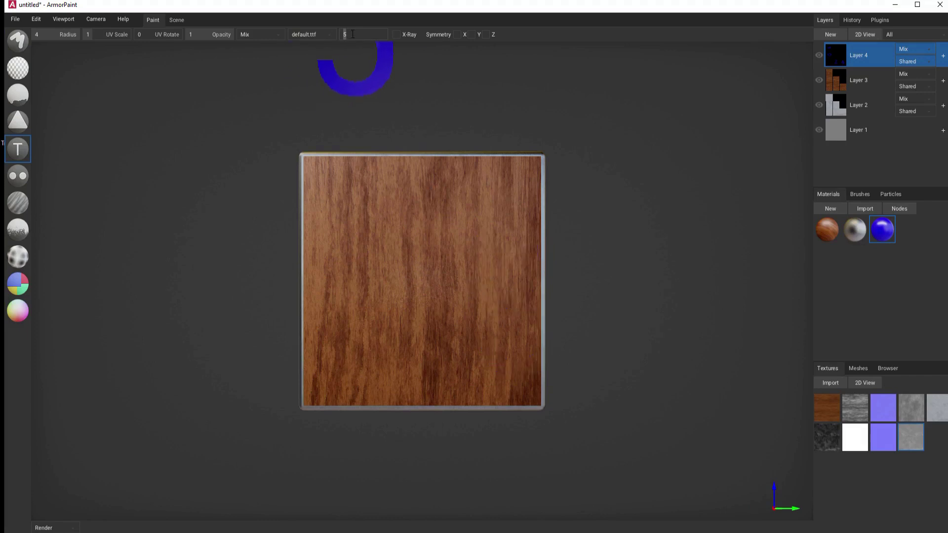
{"action": "type", "text": "4"}
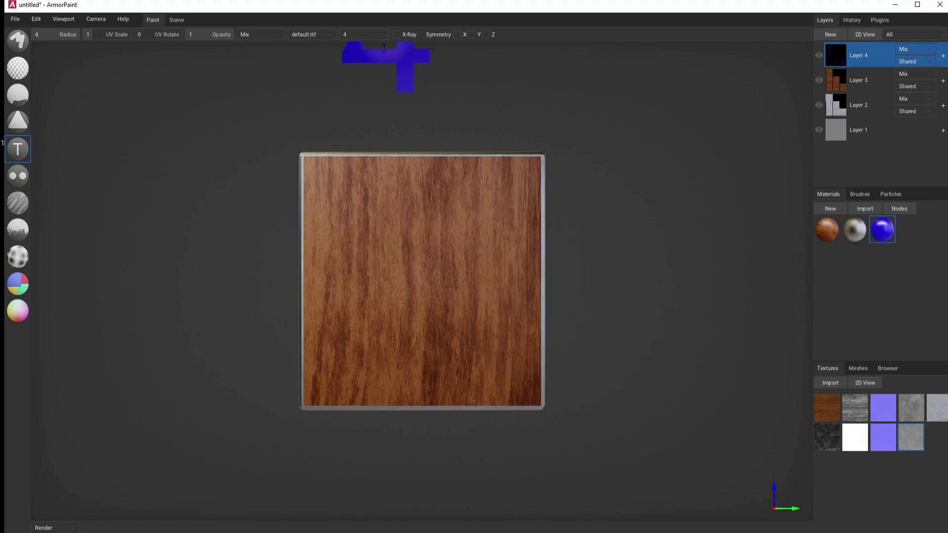
{"action": "left_click", "coordinate": [423, 284]}
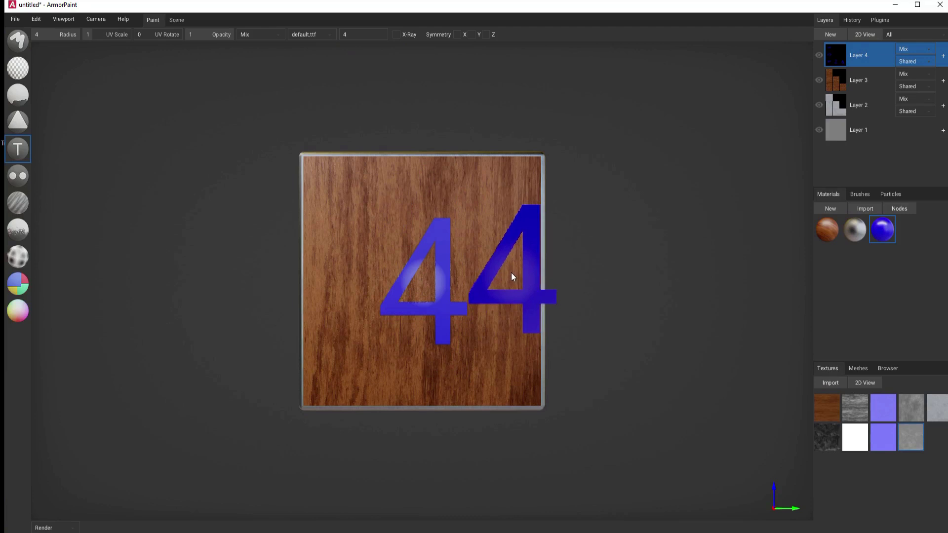
Stamp the number 3 on the opposite dark face, then switch to the Brush with a smaller size
{"action": "key", "text": "ctrl+1"}
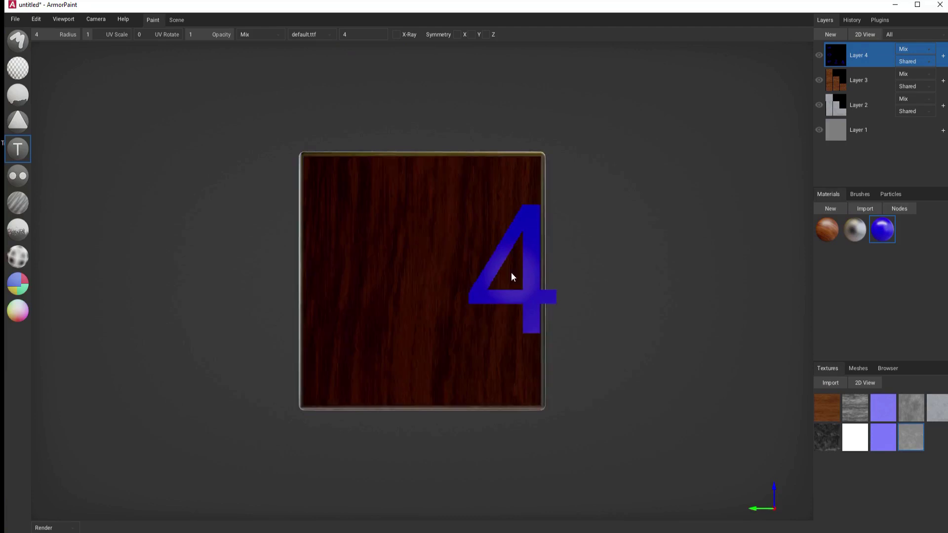
{"action": "left_click", "coordinate": [356, 34]}
{"action": "type", "text": "3"}
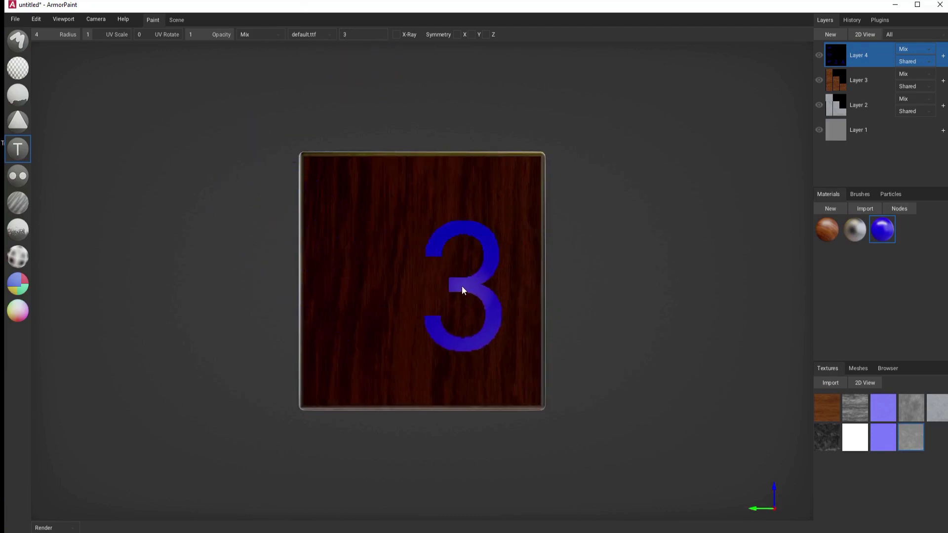
{"action": "left_click", "coordinate": [427, 283]}
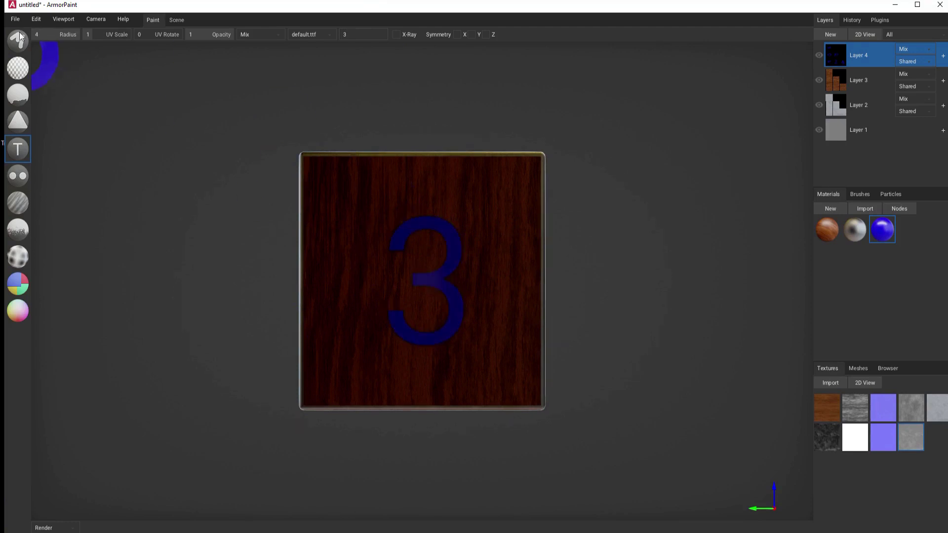
{"action": "left_click", "coordinate": [18, 40]}
{"action": "key", "text": "f"}
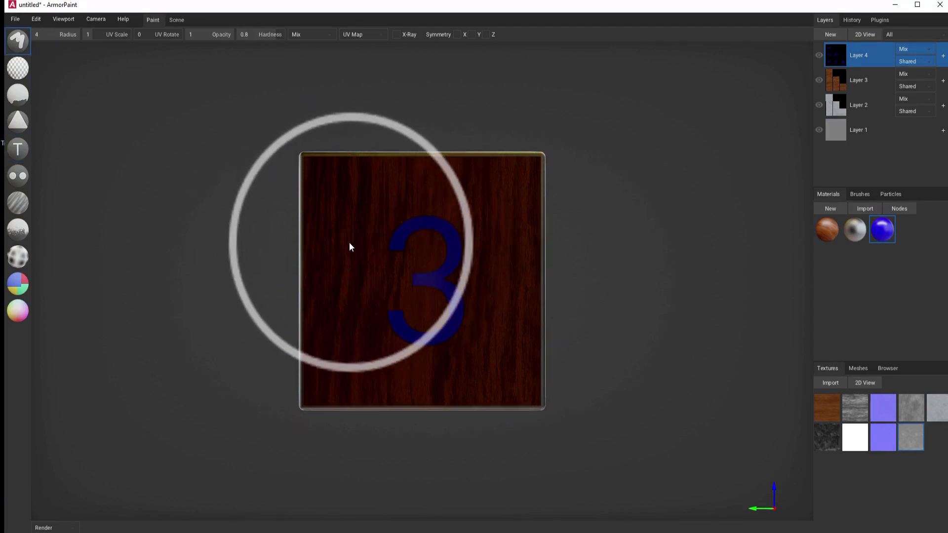
Orbit the wooden cube to inspect its blue numbered faces 1 to 4
{"action": "right_click_drag", "start_coordinate": [664, 266], "coordinate": [634, 313]}
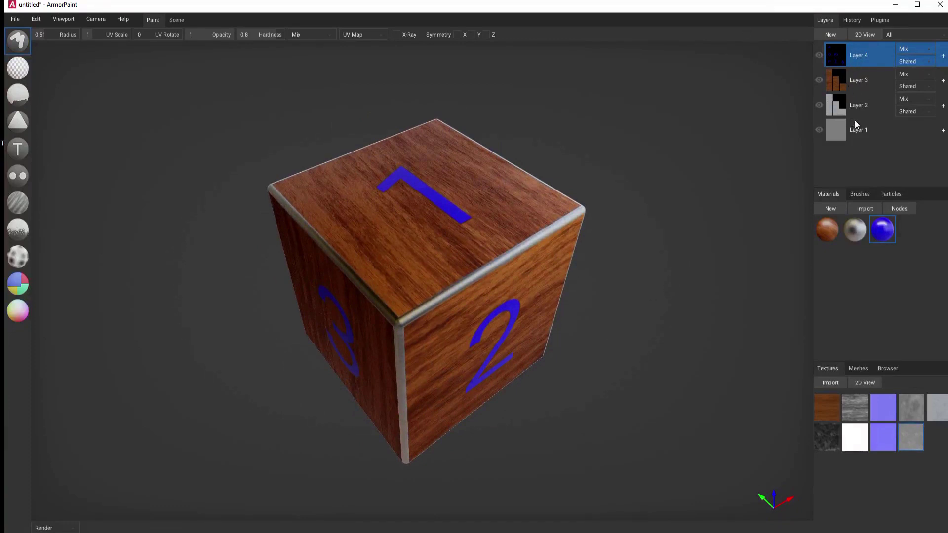
Open the Export Textures settings and keep 2K resolution and png format
{"action": "left_click", "coordinate": [16, 22]}
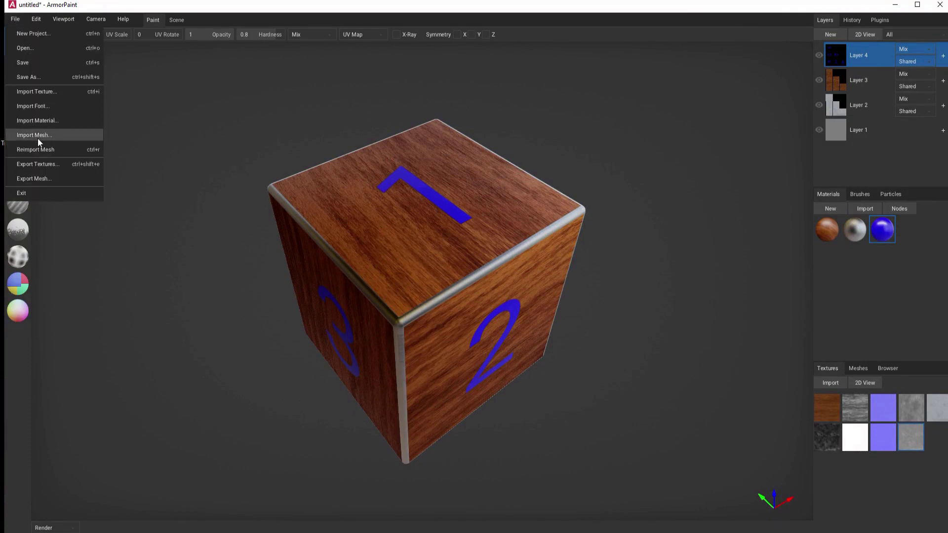
{"action": "left_click", "coordinate": [41, 164]}
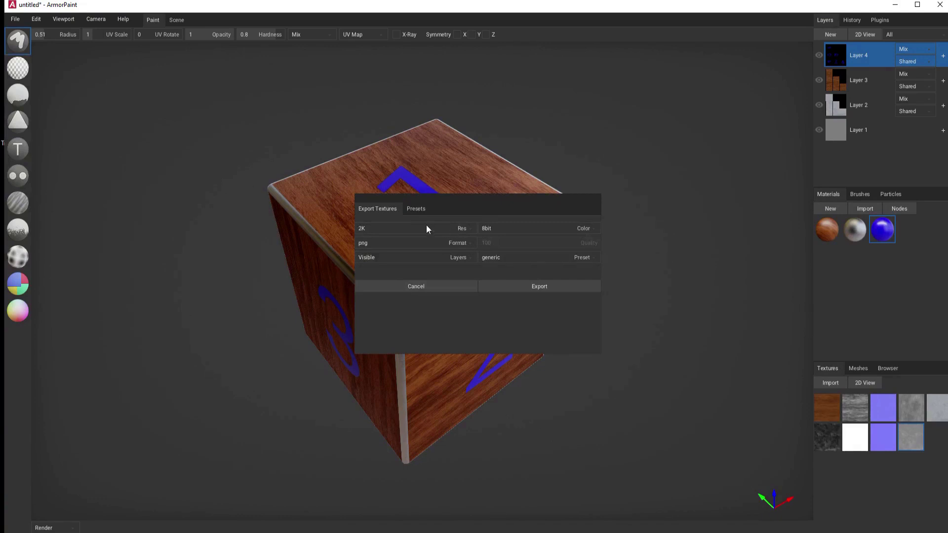
{"action": "left_click", "coordinate": [382, 225]}
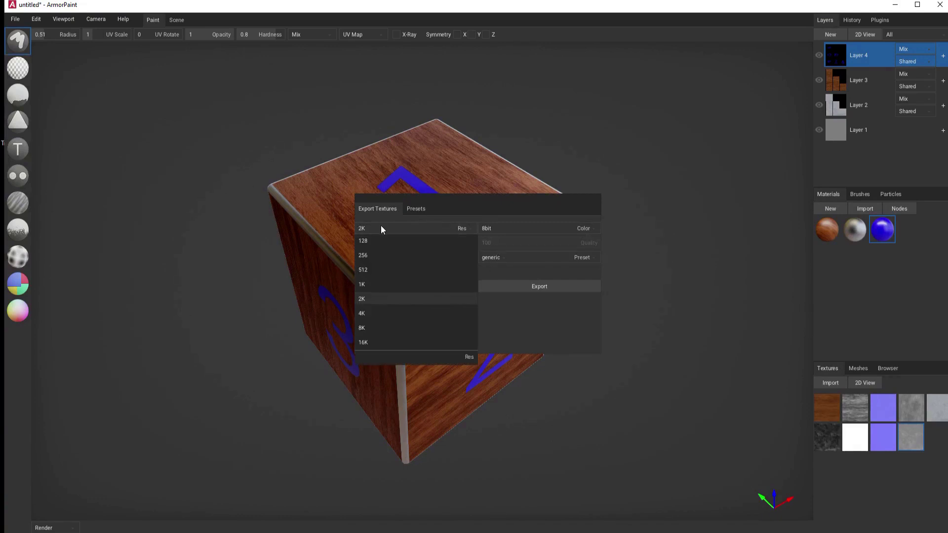
{"action": "left_click", "coordinate": [375, 231]}
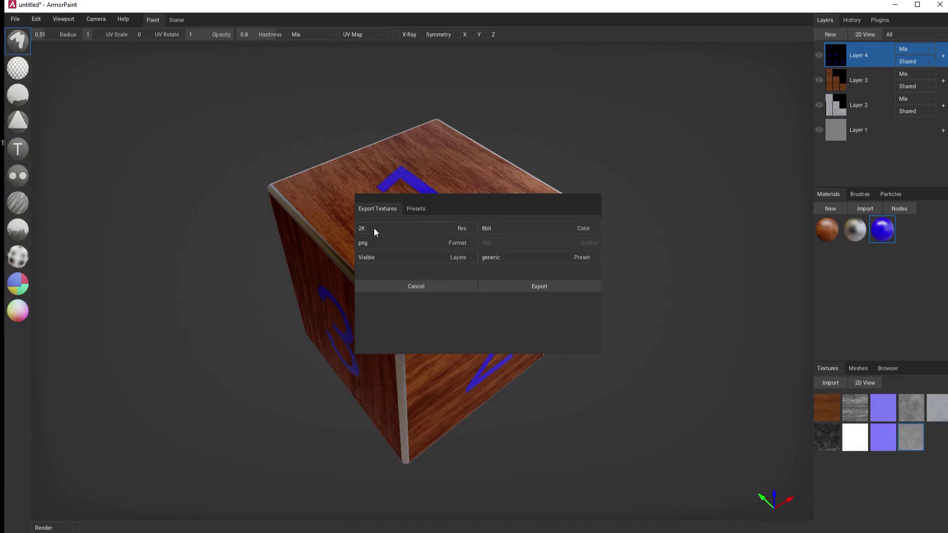
{"action": "left_click", "coordinate": [375, 243]}
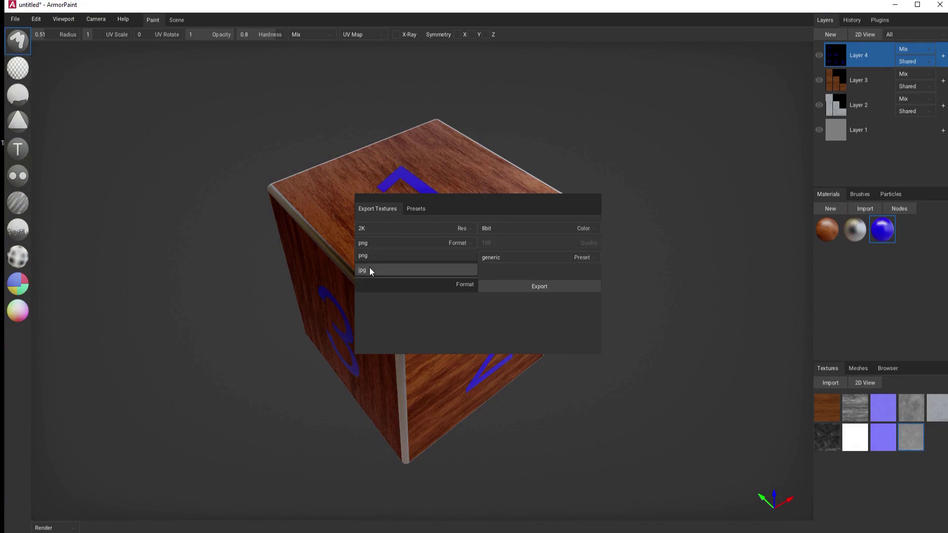
{"action": "left_click", "coordinate": [373, 255]}
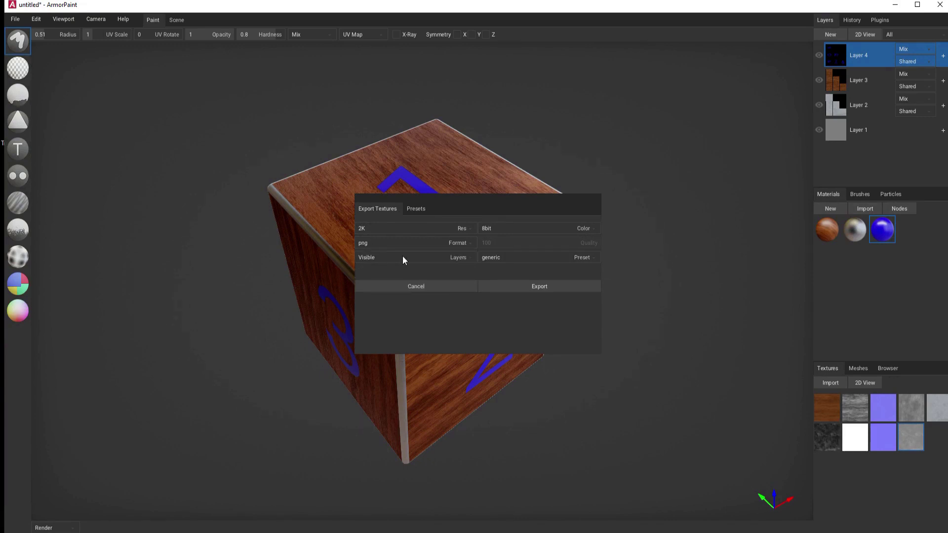
Keep visible layers, 8bit colour and the generic preset, then cancel the export
{"action": "left_click", "coordinate": [439, 257]}
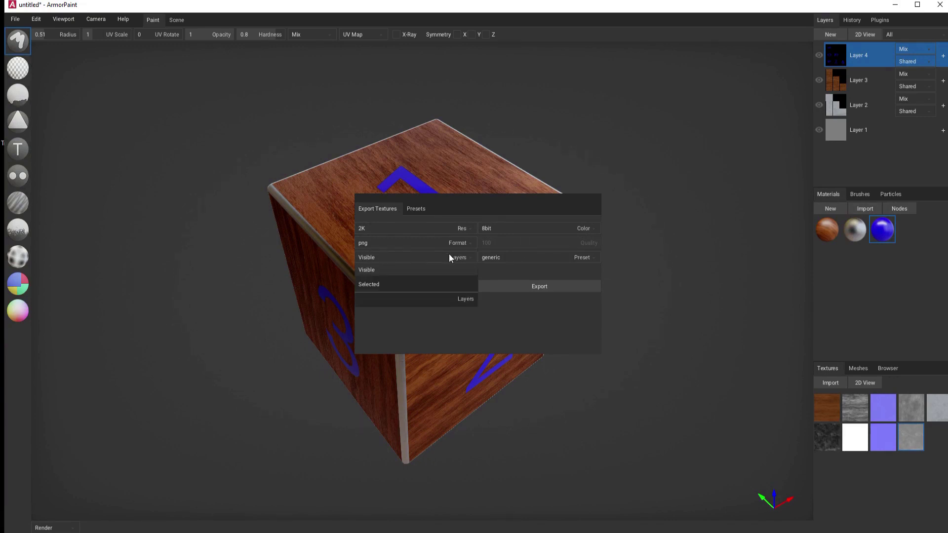
{"action": "left_click", "coordinate": [379, 256]}
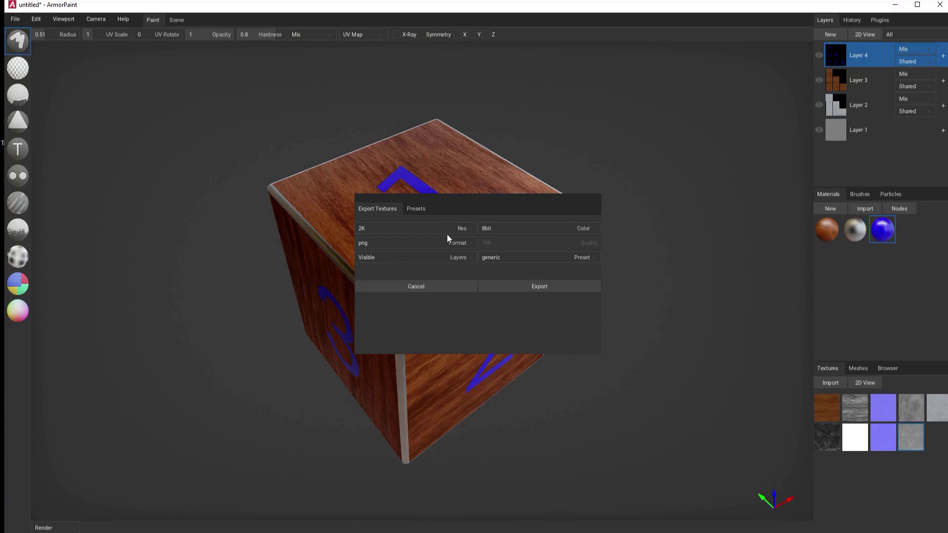
{"action": "left_click", "coordinate": [512, 230]}
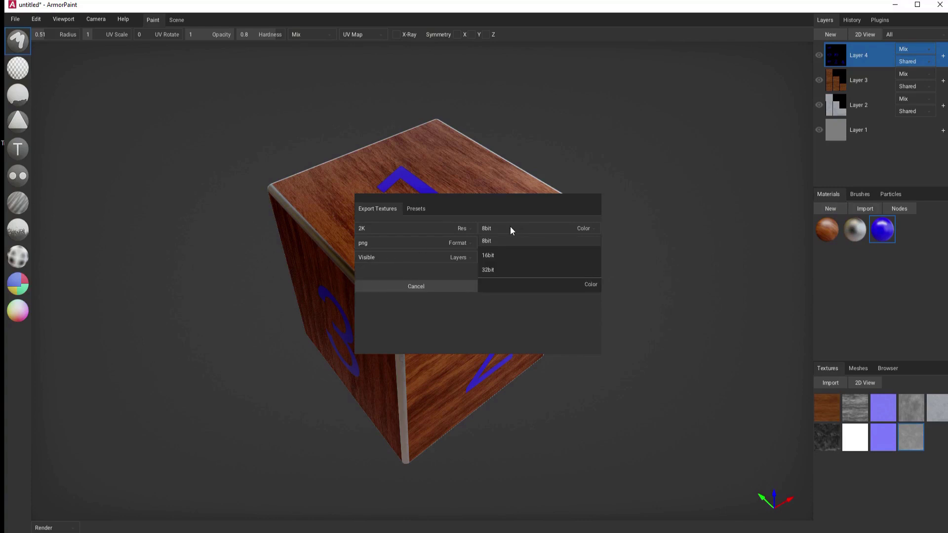
{"action": "left_click", "coordinate": [509, 242]}
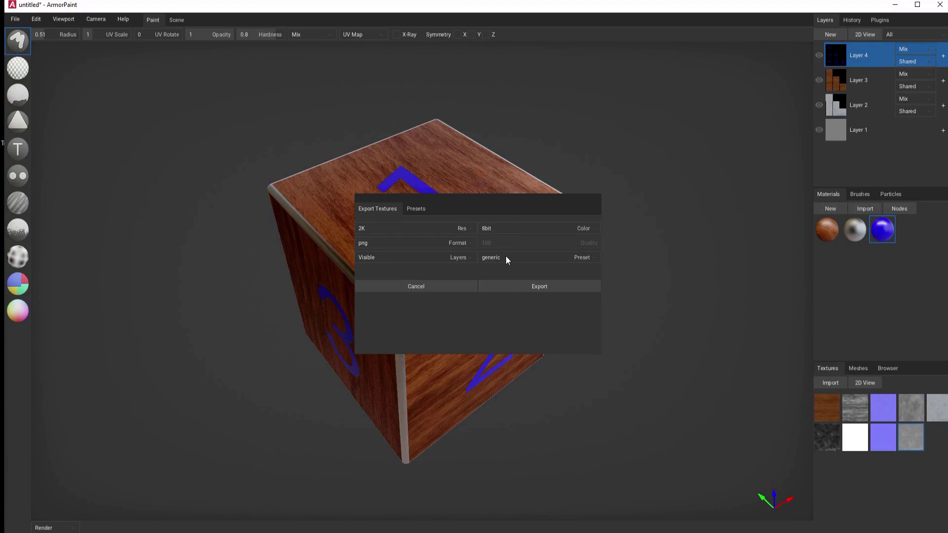
{"action": "left_click", "coordinate": [505, 257]}
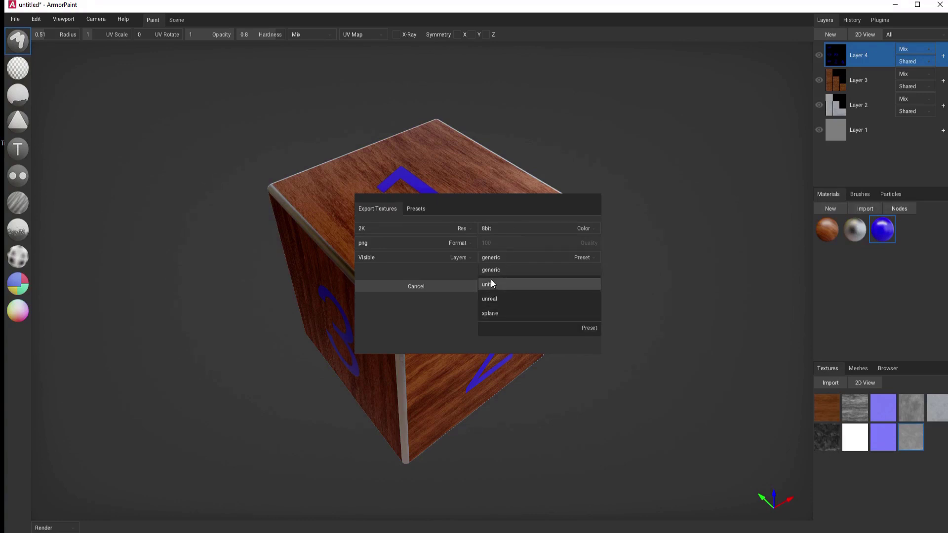
{"action": "left_click", "coordinate": [496, 259]}
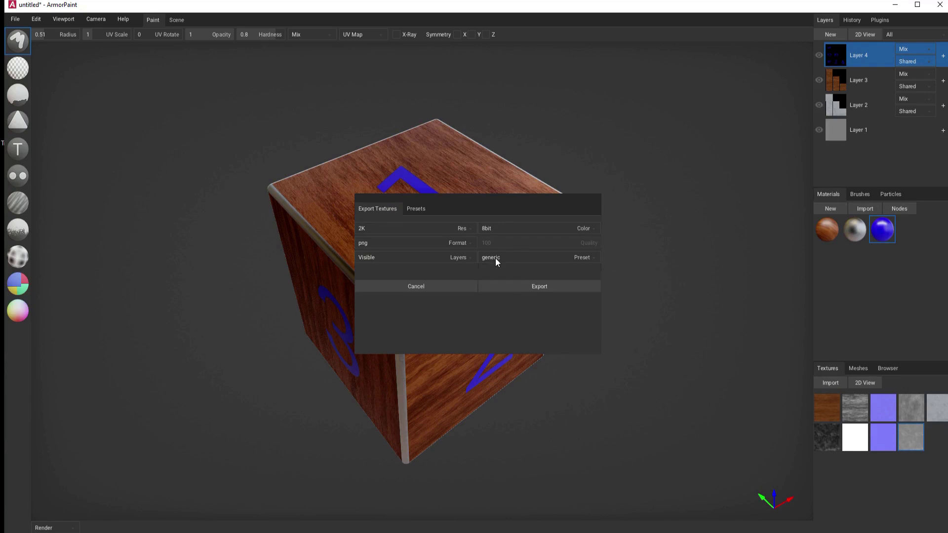
{"action": "left_click", "coordinate": [663, 188]}
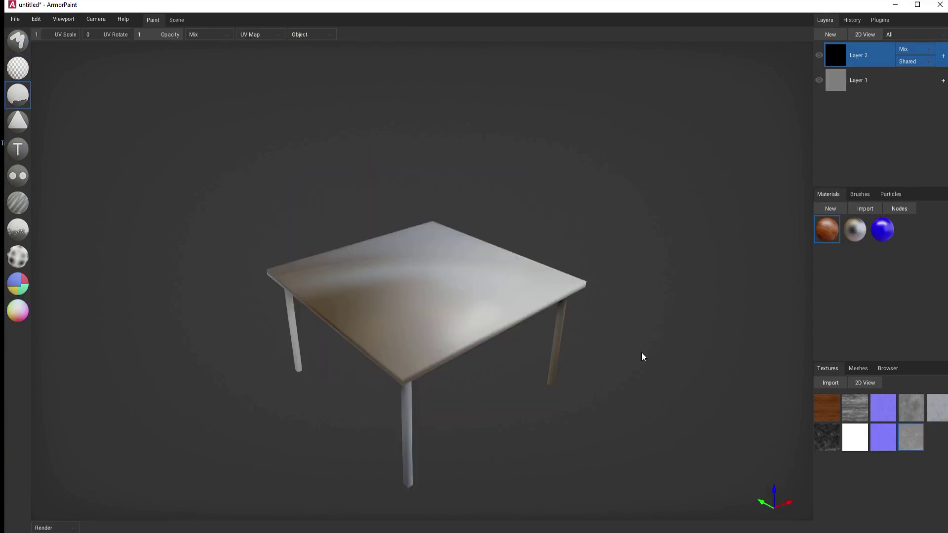
Filter the layers list to show only the Tabletop object
{"action": "left_click", "coordinate": [900, 34]}
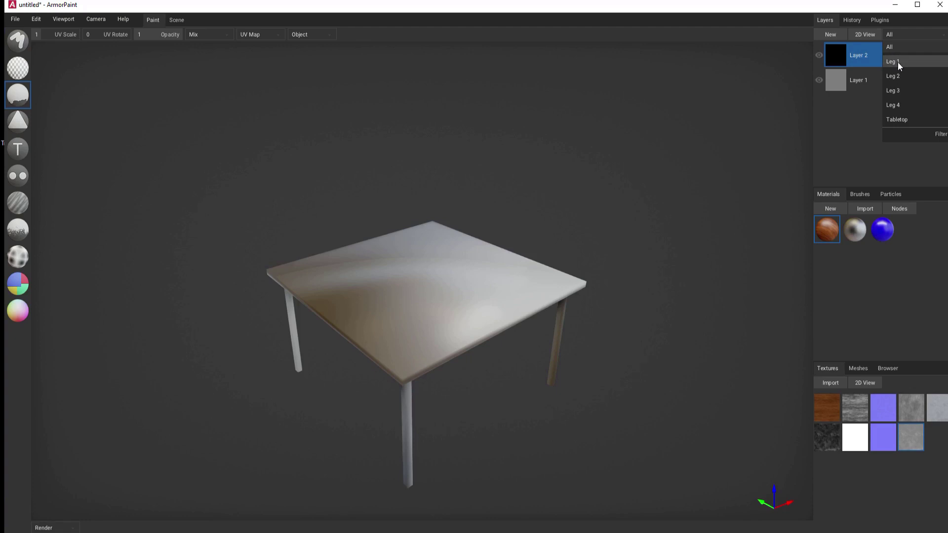
{"action": "left_click", "coordinate": [897, 61]}
{"action": "left_click", "coordinate": [904, 36]}
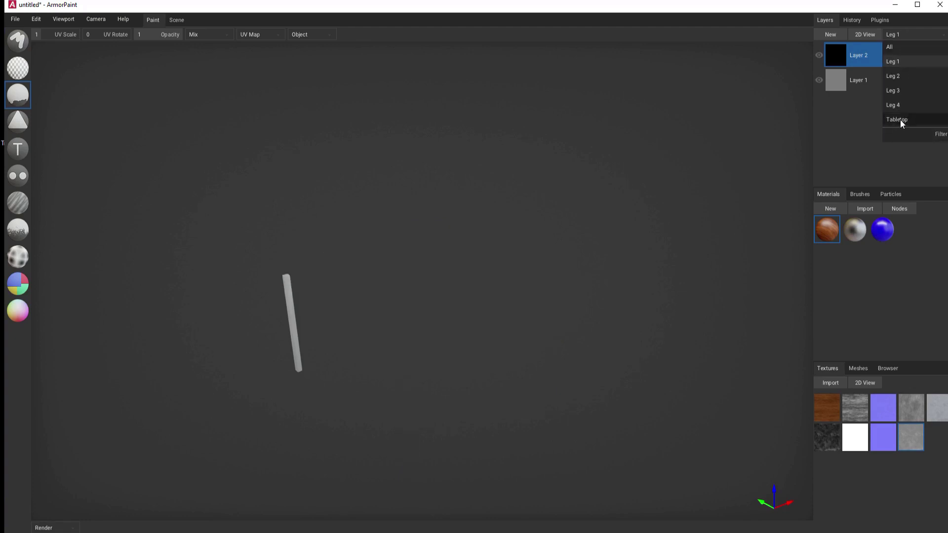
{"action": "left_click", "coordinate": [900, 120]}
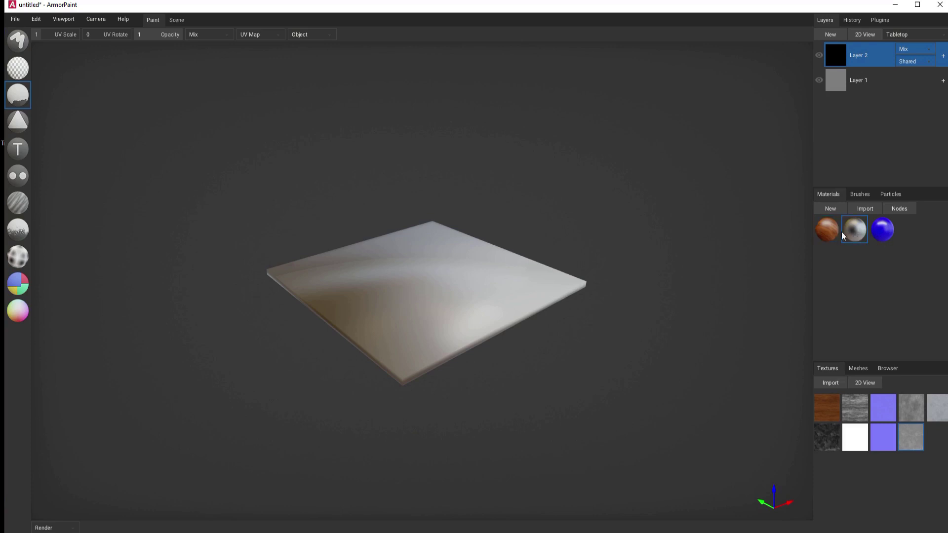
Assign Layer 2 to Tabletop and paint the grey metal material across the tabletop
{"action": "left_click", "coordinate": [904, 63]}
{"action": "left_click", "coordinate": [907, 144]}
{"action": "right_click_drag", "start_coordinate": [440, 286], "coordinate": [627, 360]}
{"action": "left_click", "coordinate": [900, 36]}
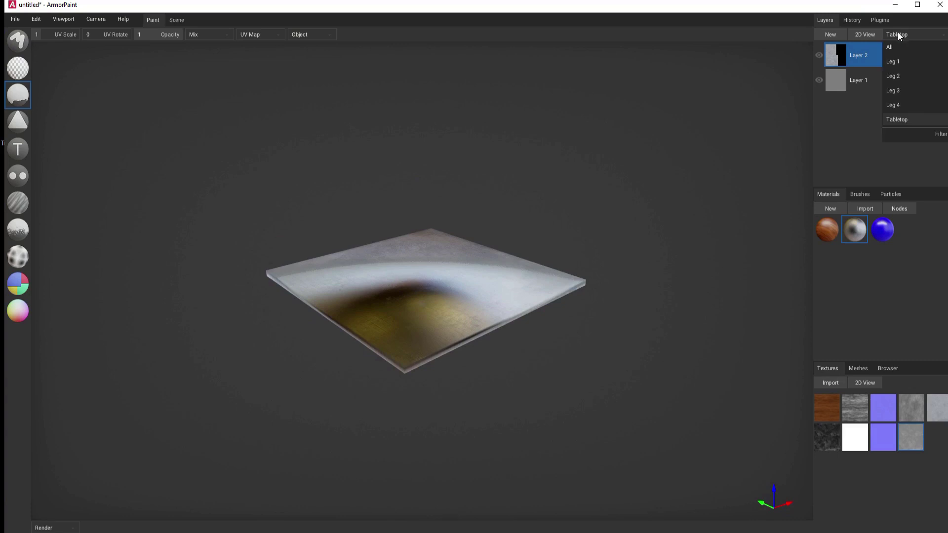
Add Layer 3, assign it to Leg 1 and pick the wood material
{"action": "left_click", "coordinate": [893, 49]}
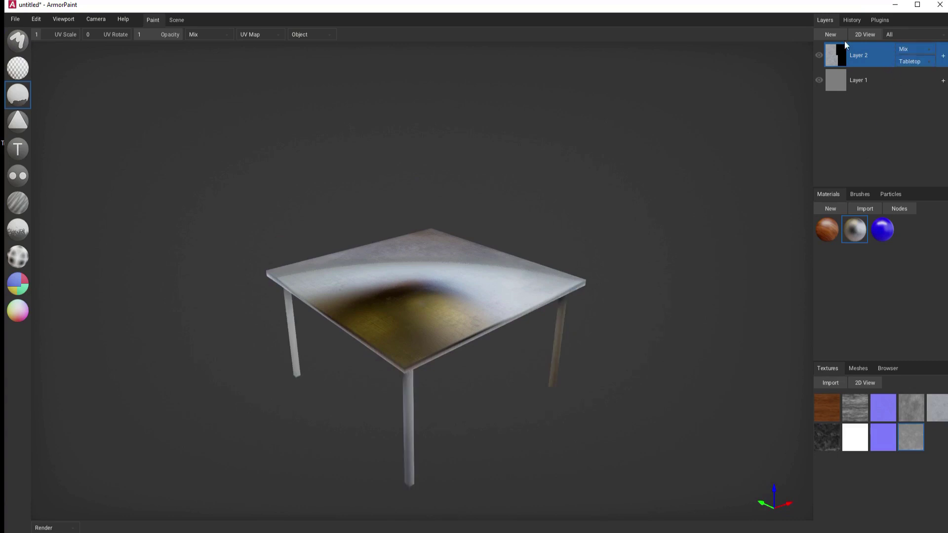
{"action": "left_click", "coordinate": [830, 34]}
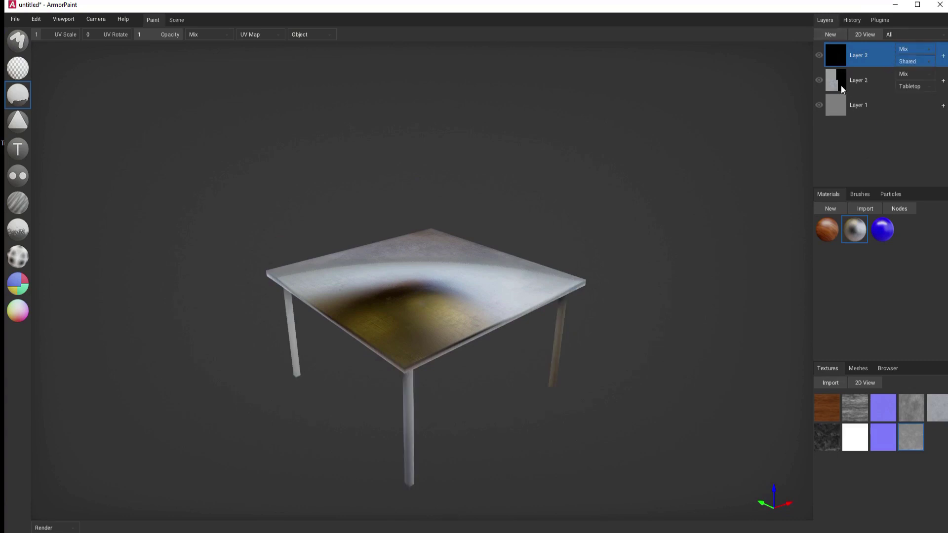
{"action": "left_click", "coordinate": [908, 62]}
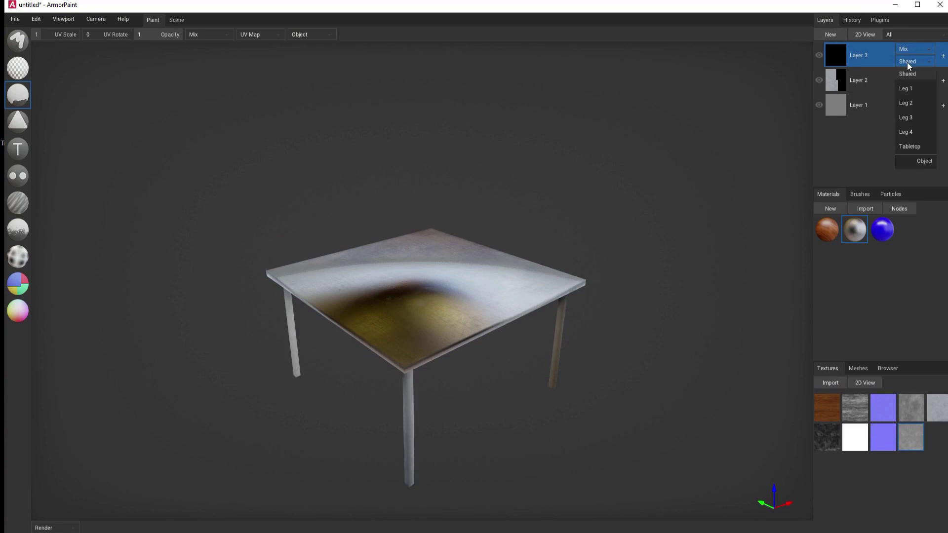
{"action": "left_click", "coordinate": [904, 88]}
{"action": "left_click", "coordinate": [827, 232]}
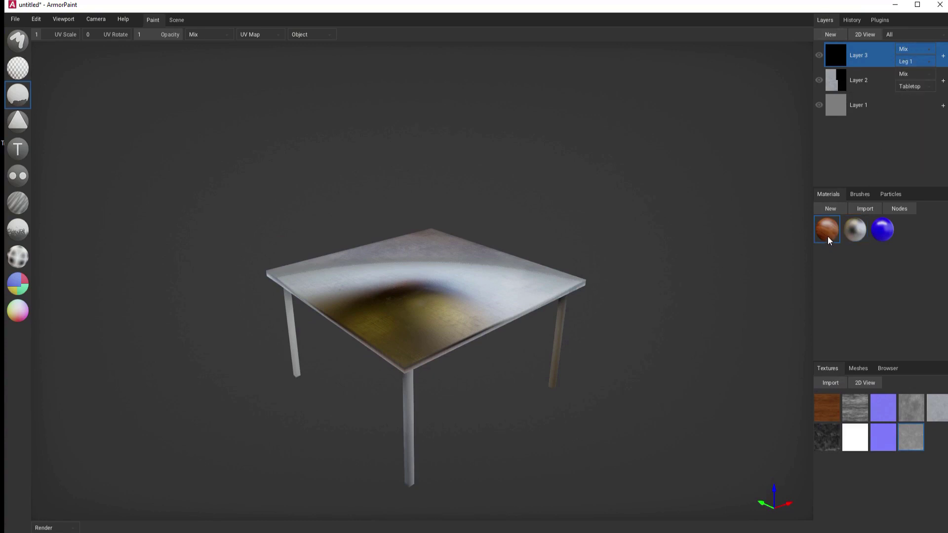
Fill the front-right leg with wood and orbit to inspect the table
{"action": "right_click_drag", "start_coordinate": [607, 457], "coordinate": [590, 428]}
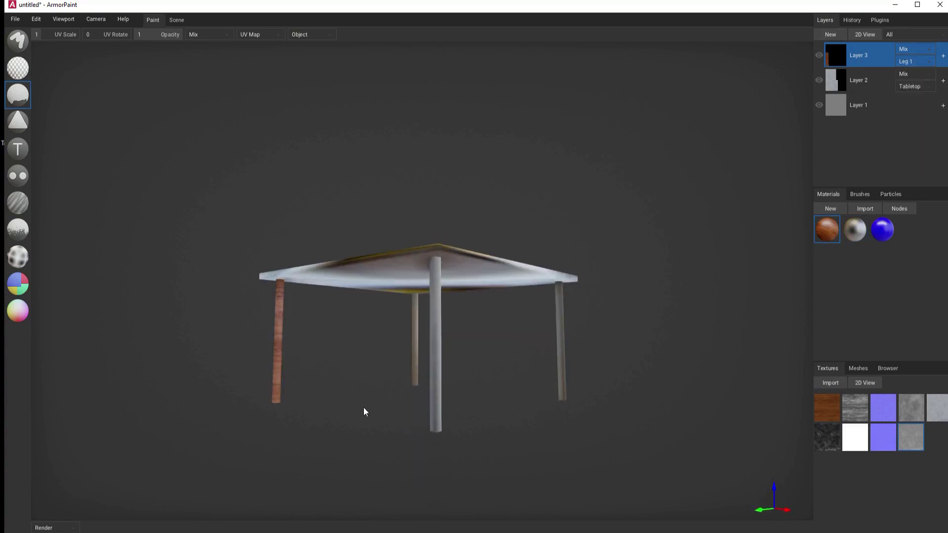
{"action": "right_click_drag", "start_coordinate": [364, 411], "coordinate": [458, 420]}
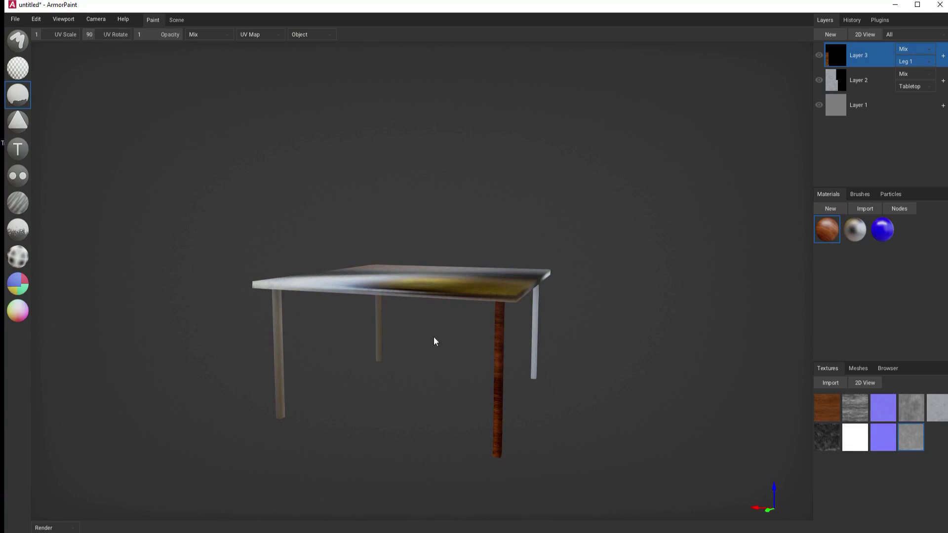
{"action": "left_click", "coordinate": [497, 374]}
{"action": "right_click_drag", "start_coordinate": [423, 403], "coordinate": [476, 411]}
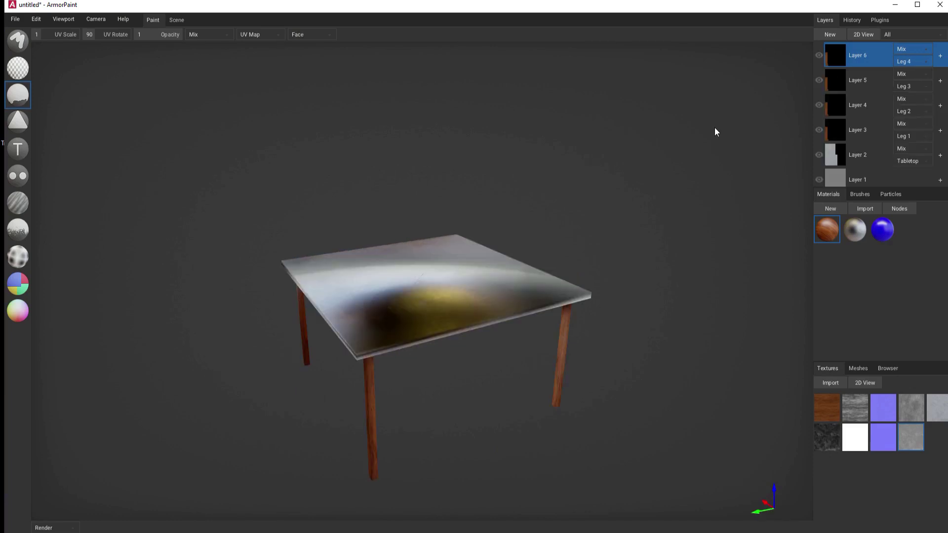
{"action": "right_click_drag", "start_coordinate": [657, 256], "coordinate": [655, 329]}
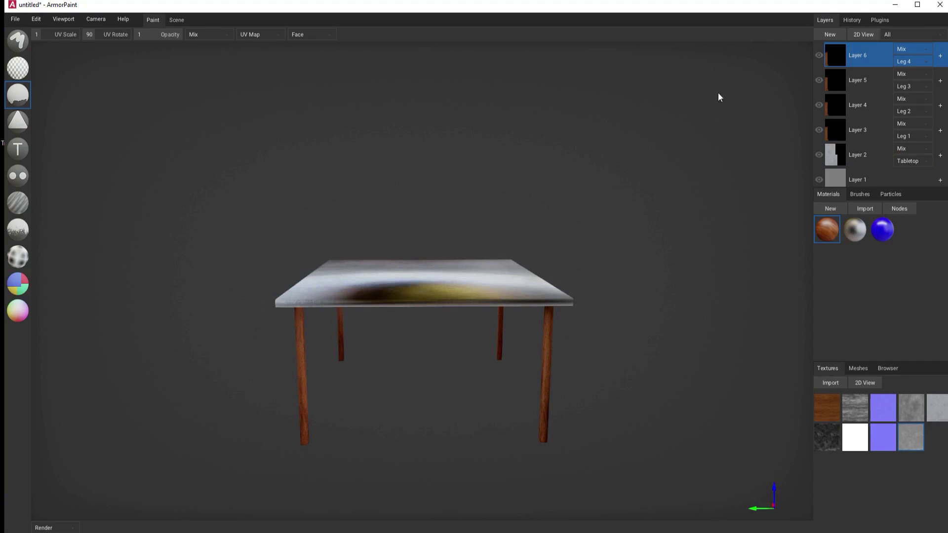
Reset the layer filter to all objects, then filter to Leg 1 only
{"action": "left_click", "coordinate": [895, 35]}
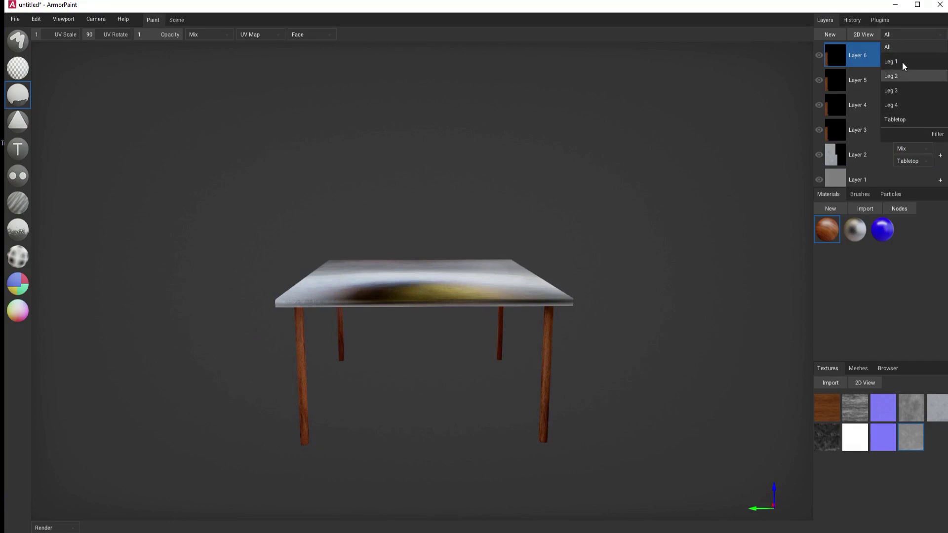
{"action": "left_click", "coordinate": [893, 31]}
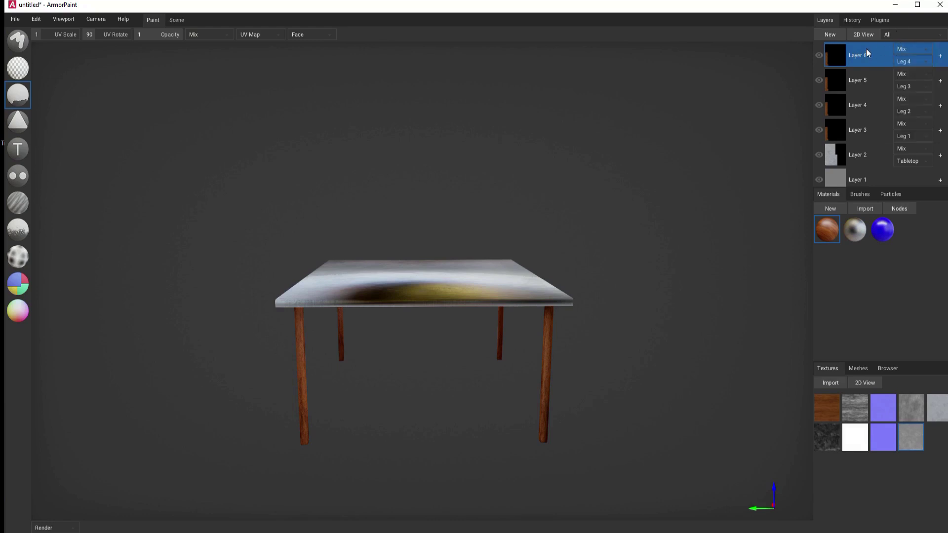
{"action": "right_click_drag", "start_coordinate": [655, 233], "coordinate": [678, 247]}
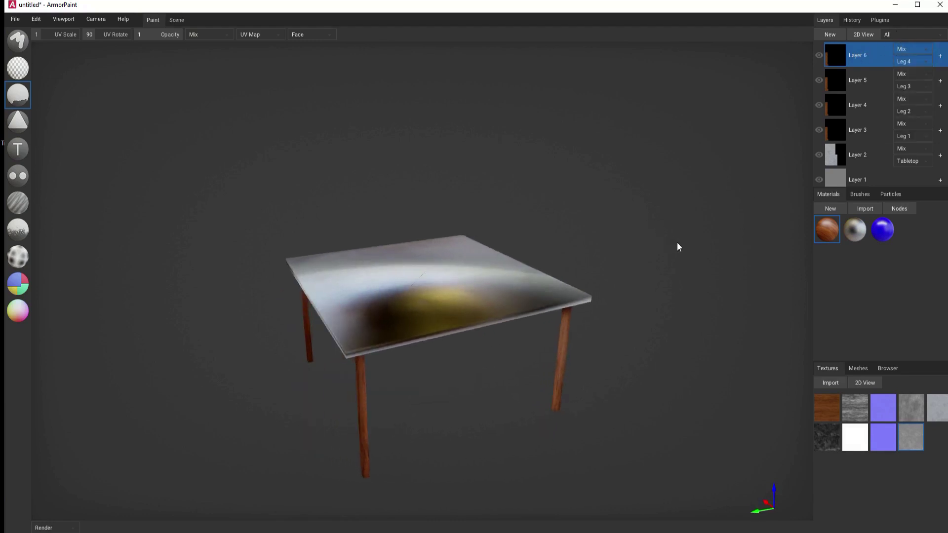
{"action": "left_click", "coordinate": [901, 35]}
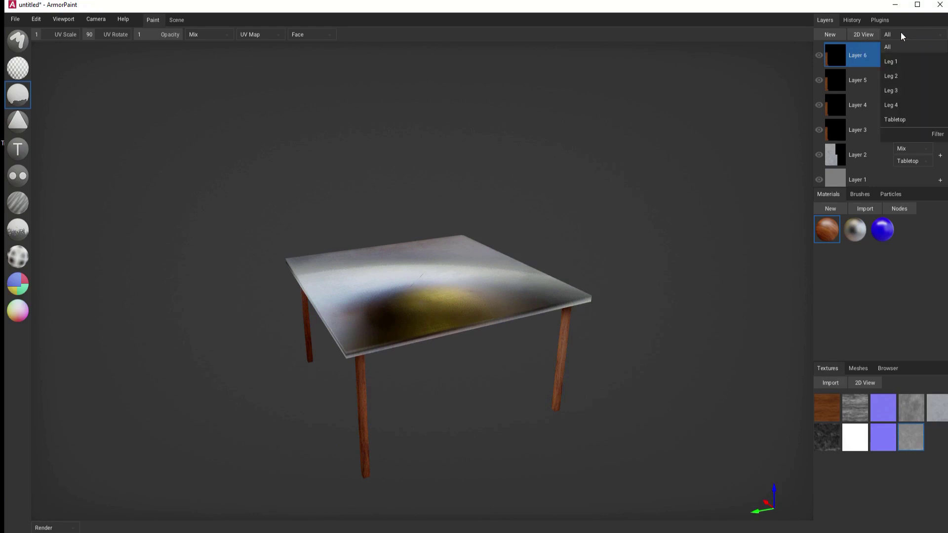
{"action": "left_click", "coordinate": [895, 61]}
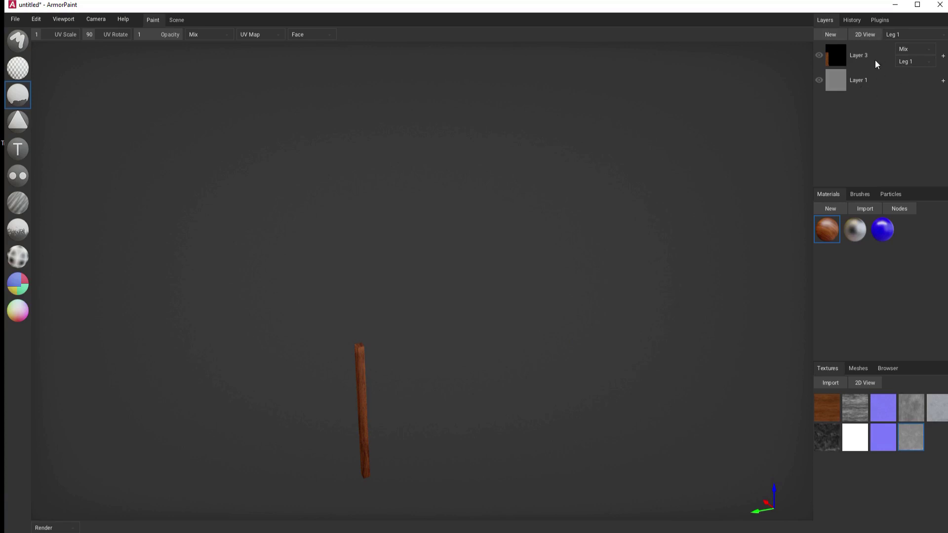
Open Layer 3's texture export settings and close them without exporting
{"action": "left_click", "coordinate": [15, 19]}
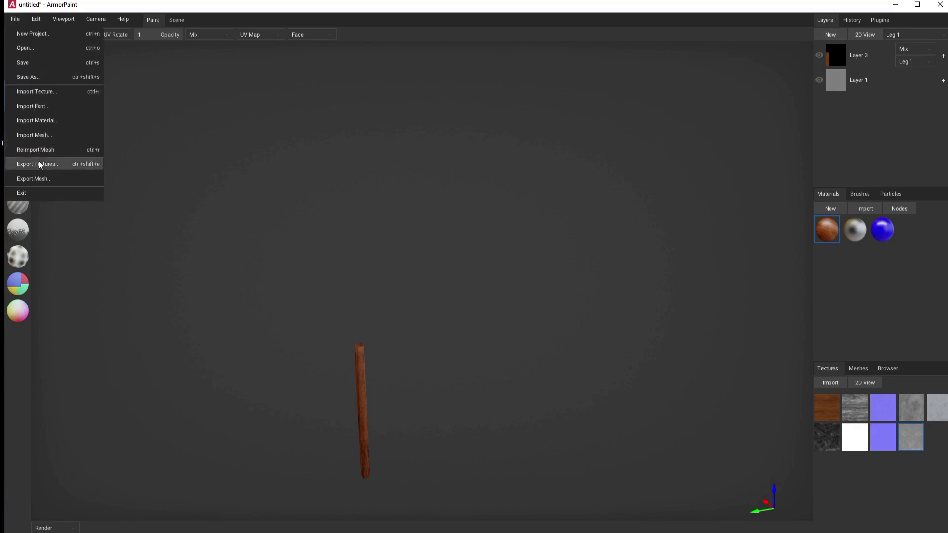
{"action": "left_click", "coordinate": [820, 59]}
{"action": "right_click", "coordinate": [847, 55]}
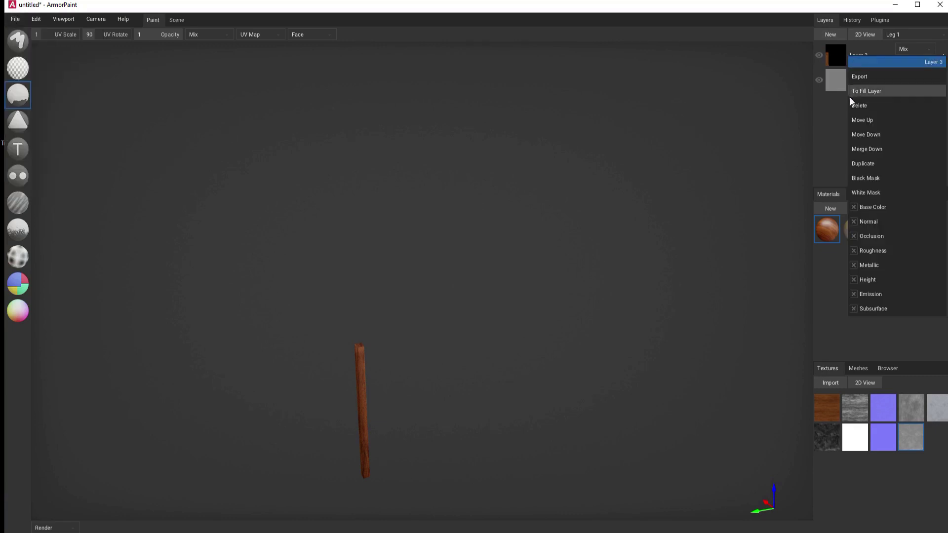
{"action": "left_click", "coordinate": [865, 78]}
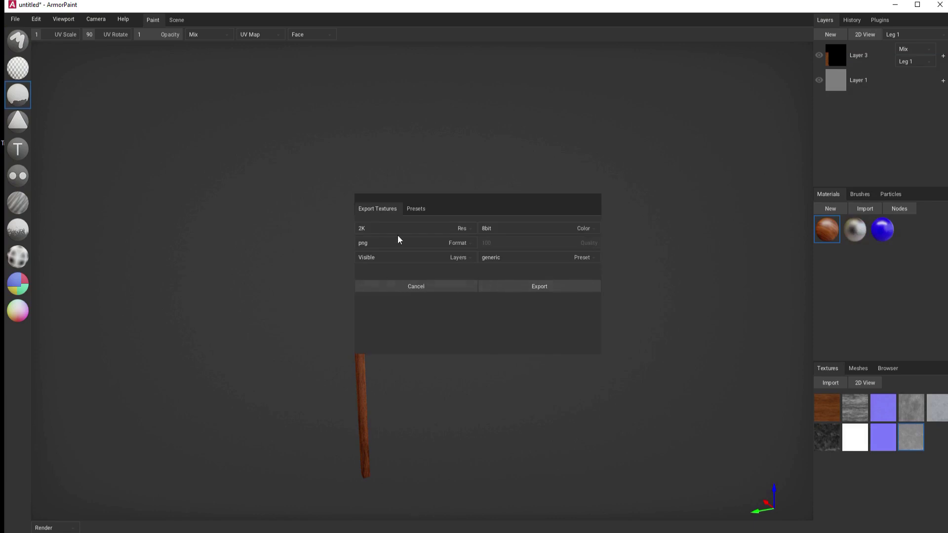
{"action": "left_click", "coordinate": [412, 290]}
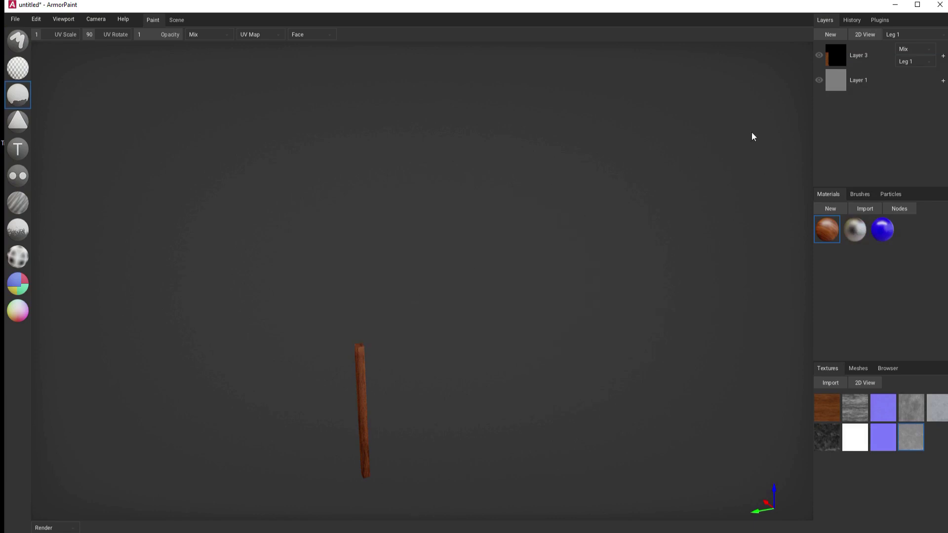
Filter to the Tabletop object and cancel Layer 2's texture export
{"action": "left_click", "coordinate": [905, 32]}
{"action": "left_click", "coordinate": [898, 120]}
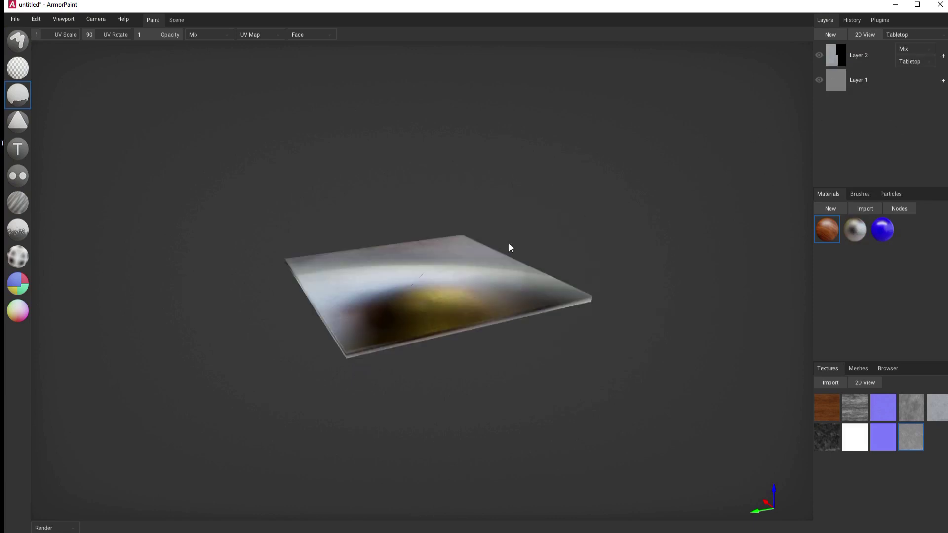
{"action": "right_click", "coordinate": [861, 53]}
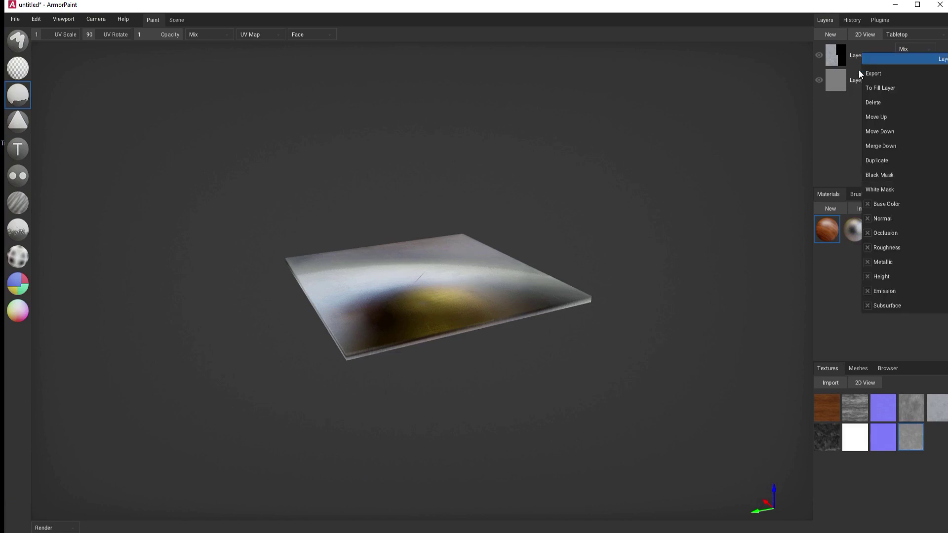
{"action": "left_click", "coordinate": [875, 74]}
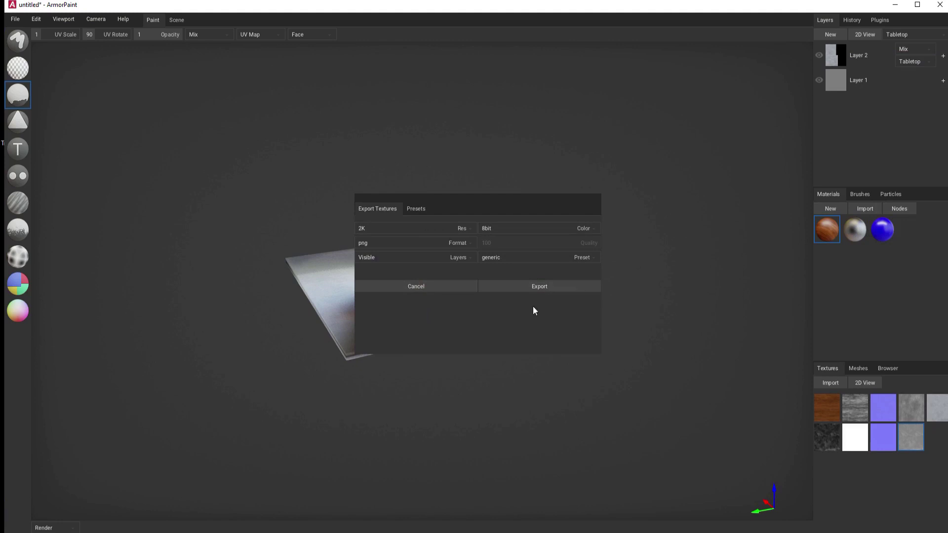
{"action": "left_click", "coordinate": [423, 286]}
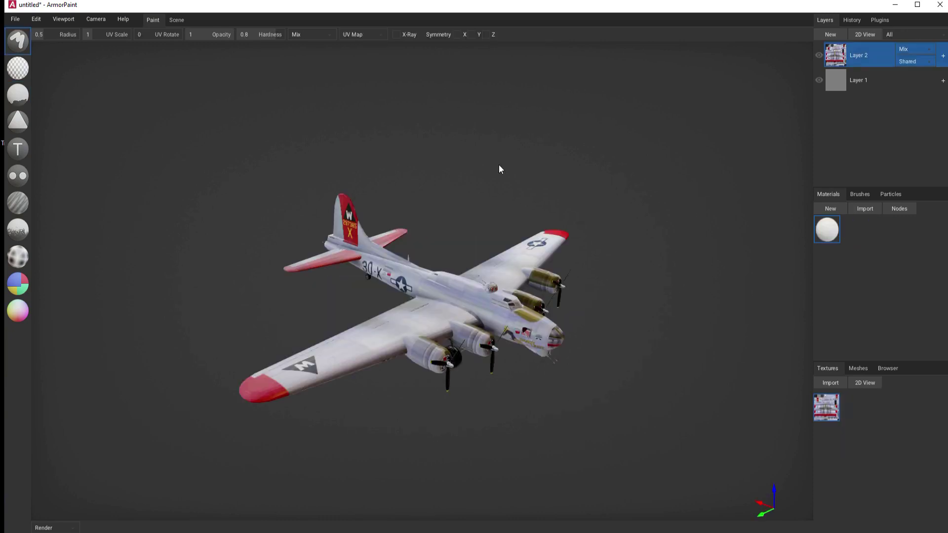
With the colour picker and 2D view, sample the bomber's wing, nose, fuselage and nacelle colours
{"action": "left_click", "coordinate": [14, 318]}
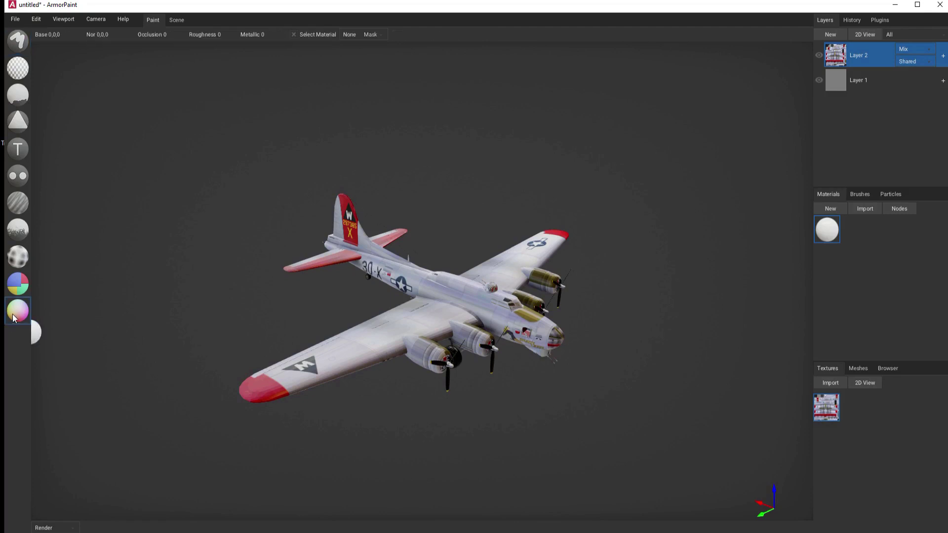
{"action": "double_click", "coordinate": [852, 59]}
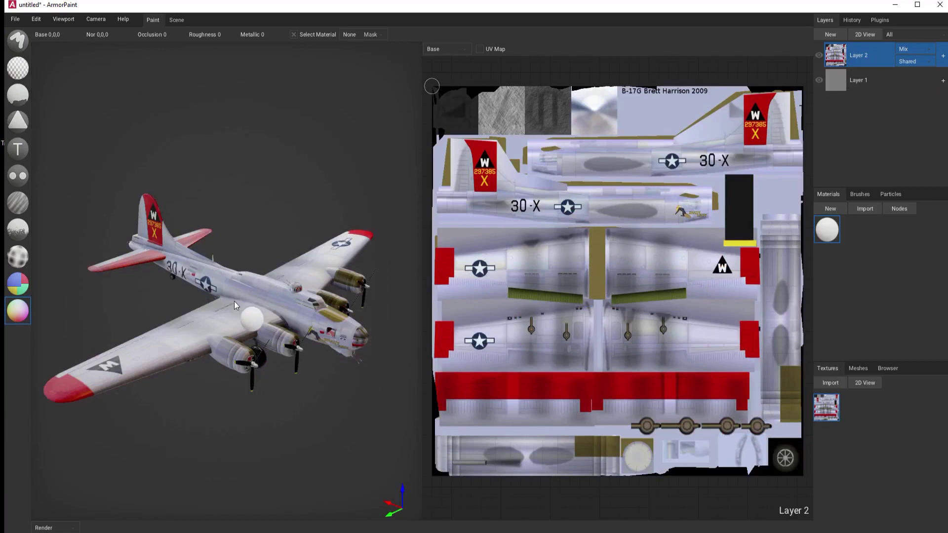
{"action": "left_click", "coordinate": [111, 365]}
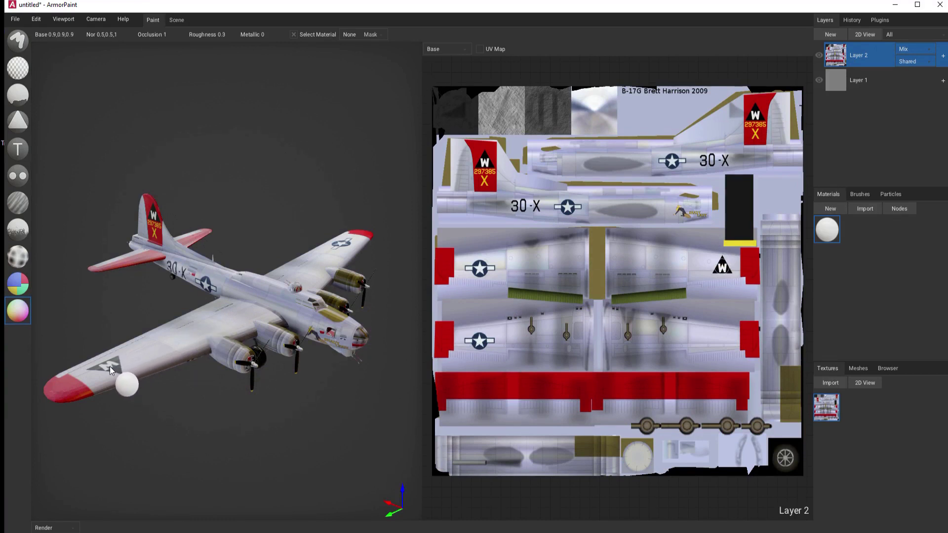
{"action": "left_click", "coordinate": [332, 337]}
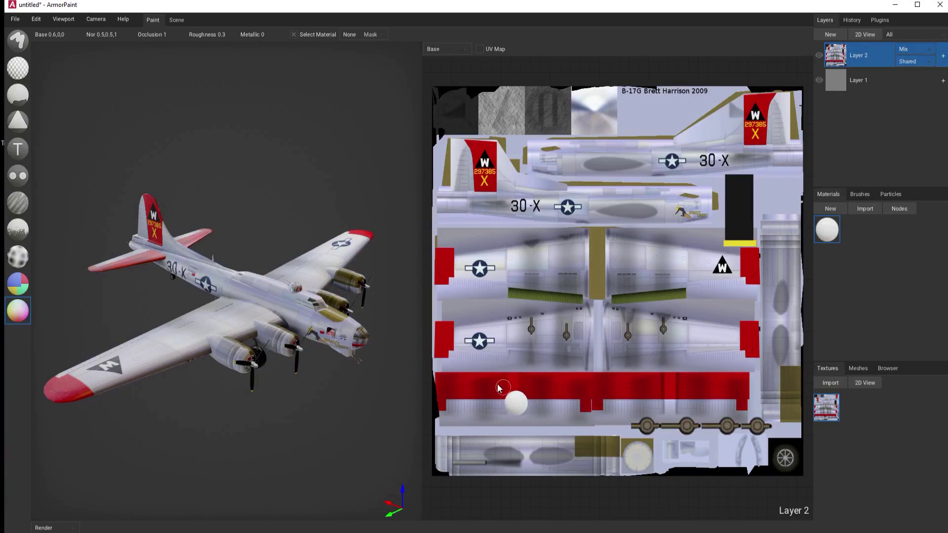
{"action": "left_click", "coordinate": [297, 288]}
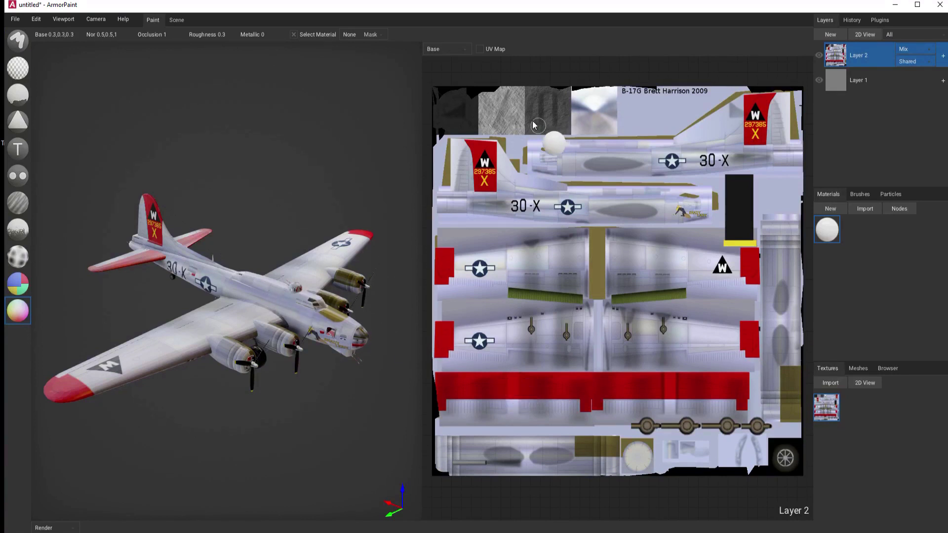
{"action": "left_click", "coordinate": [229, 348]}
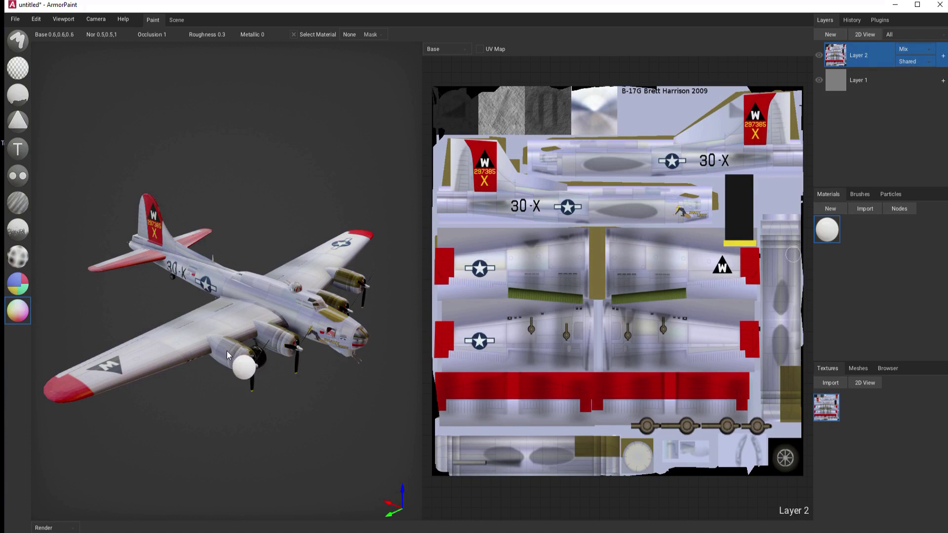
{"action": "left_click", "coordinate": [227, 352]}
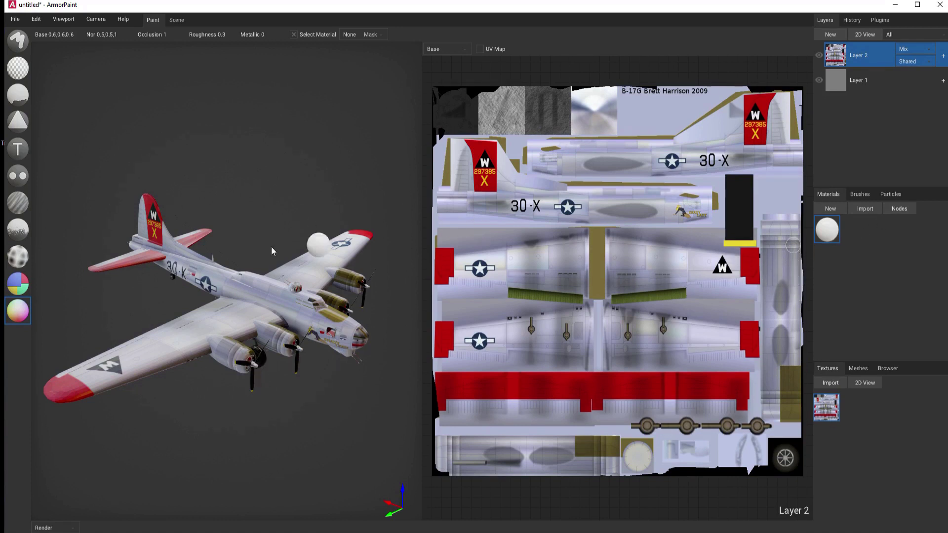
Sample the red tail, black W triangle, fuselage and star colours on model and texture sheet
{"action": "right_click_drag", "start_coordinate": [176, 299], "coordinate": [222, 293]}
{"action": "left_click", "coordinate": [114, 241]}
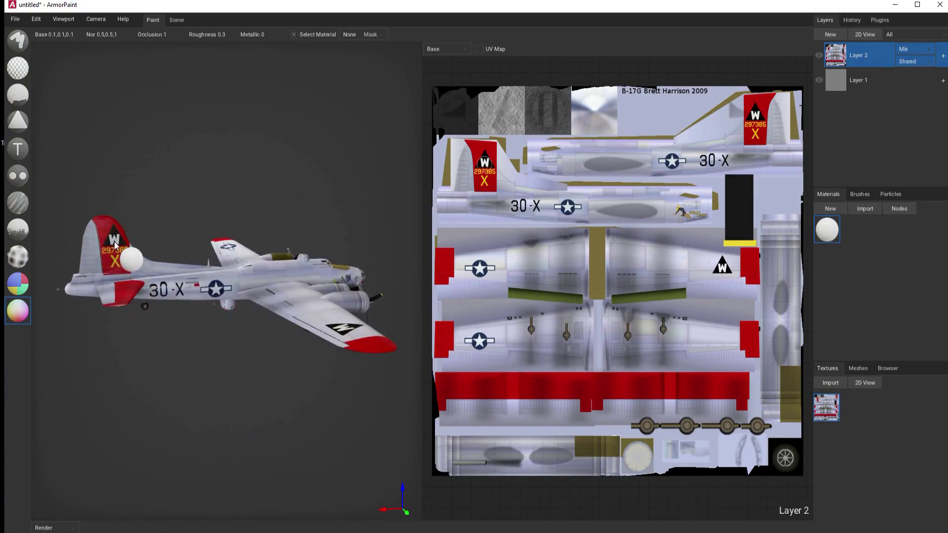
{"action": "left_click", "coordinate": [483, 163]}
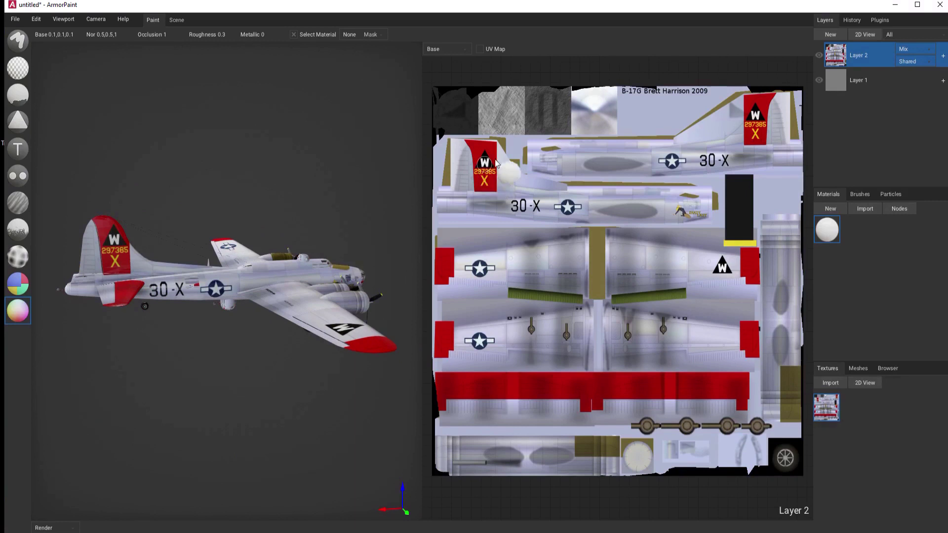
{"action": "left_click", "coordinate": [216, 292]}
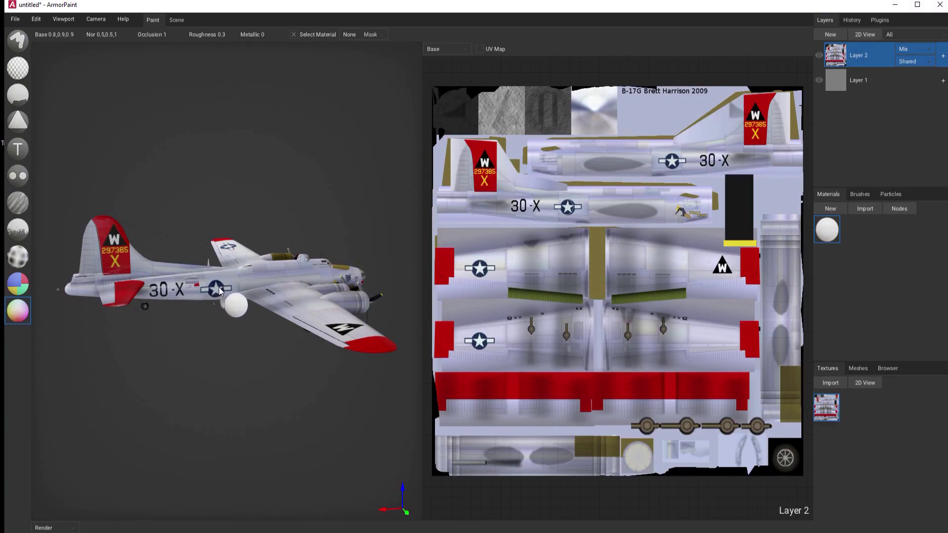
{"action": "left_click", "coordinate": [569, 211]}
{"action": "scroll", "coordinate": [568, 211], "scroll_direction": "up", "scroll_amount": 3}
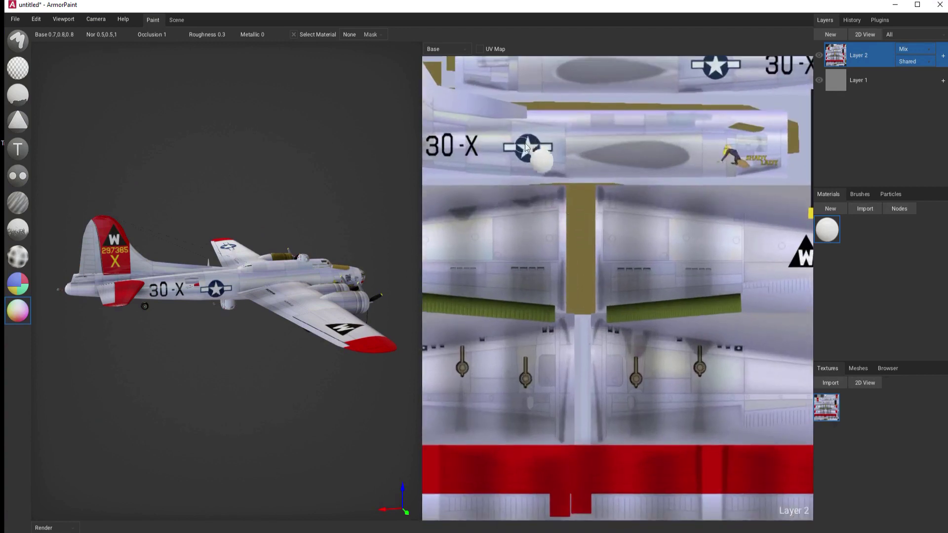
{"action": "left_click", "coordinate": [216, 291]}
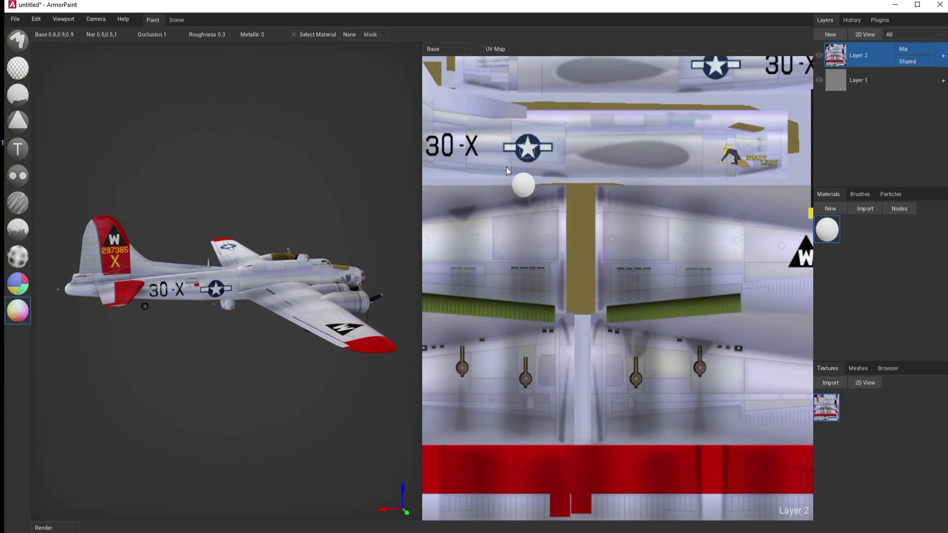
{"action": "scroll", "coordinate": [522, 167], "scroll_direction": "down", "scroll_amount": 4}
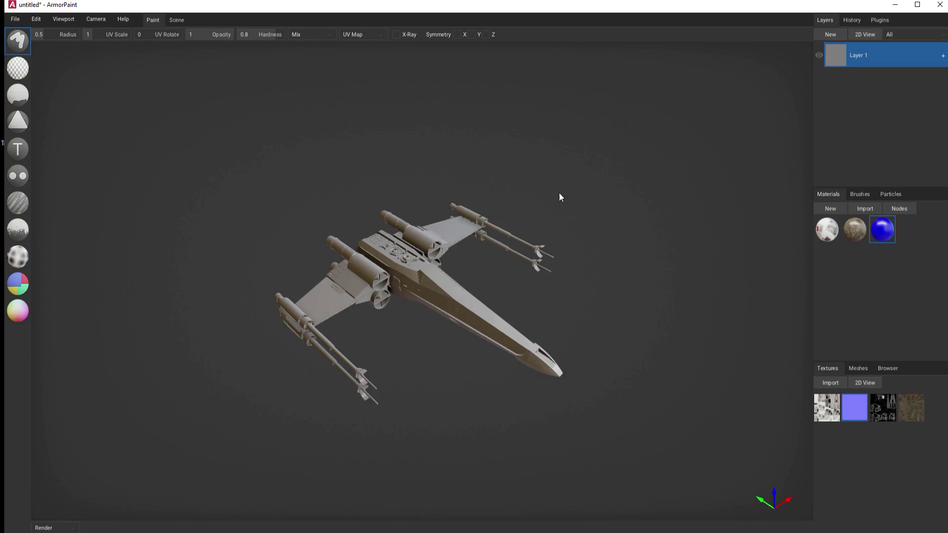
Apply the white, red-striped X-wing material to the model
{"action": "right_click_drag", "start_coordinate": [555, 170], "coordinate": [568, 188]}
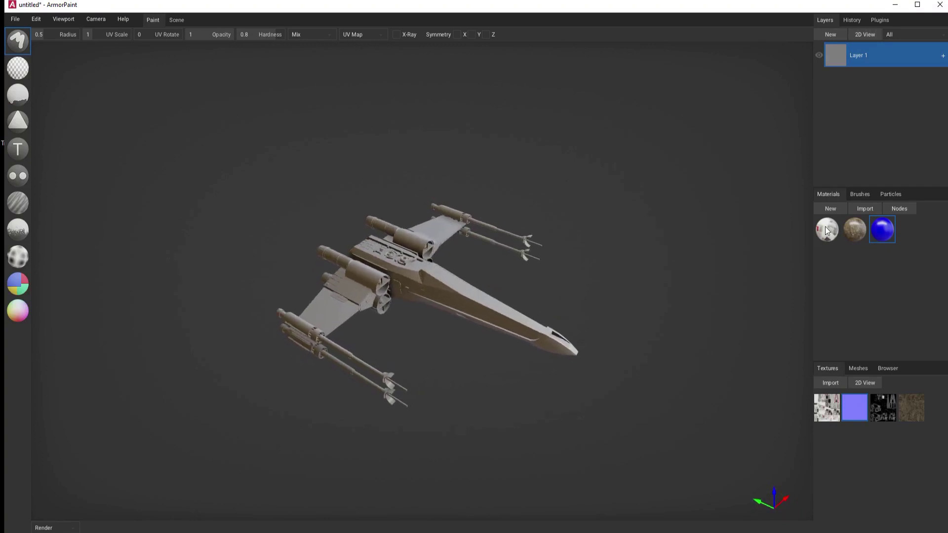
{"action": "left_click_drag", "start_coordinate": [828, 231], "coordinate": [459, 324]}
{"action": "mouse_move", "coordinate": [592, 284]}
{"action": "right_mouse_down"}
{"action": "mouse_move", "coordinate": [611, 212]}
{"action": "mouse_move", "coordinate": [586, 277]}
{"action": "mouse_move", "coordinate": [490, 290]}
{"action": "mouse_move", "coordinate": [468, 267]}
{"action": "mouse_move", "coordinate": [554, 283]}
{"action": "mouse_move", "coordinate": [600, 275]}
{"action": "right_mouse_up"}
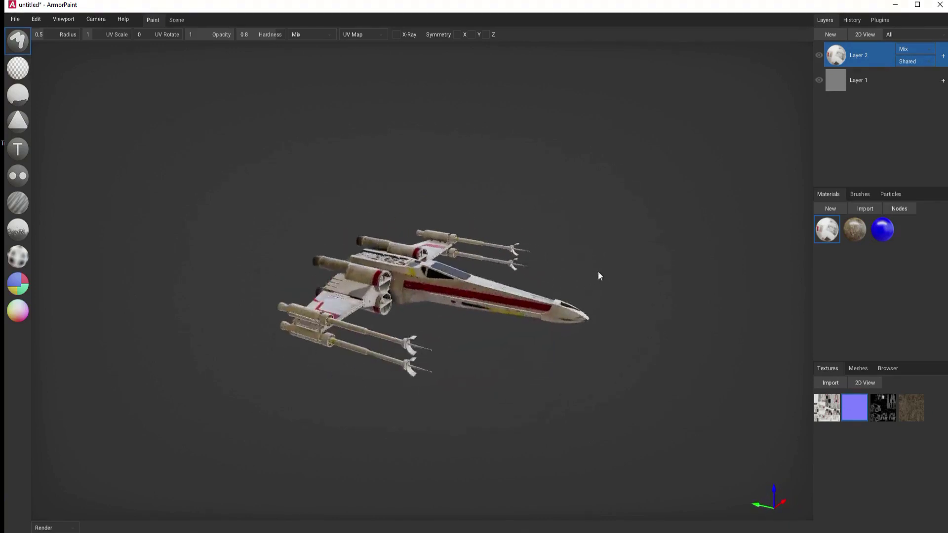
Convert Layer 2 into a paint layer and snap to a side view of the ship
{"action": "right_click", "coordinate": [843, 52]}
{"action": "left_click", "coordinate": [853, 88]}
{"action": "right_click_drag", "start_coordinate": [587, 239], "coordinate": [478, 250]}
{"action": "key", "text": "3"}
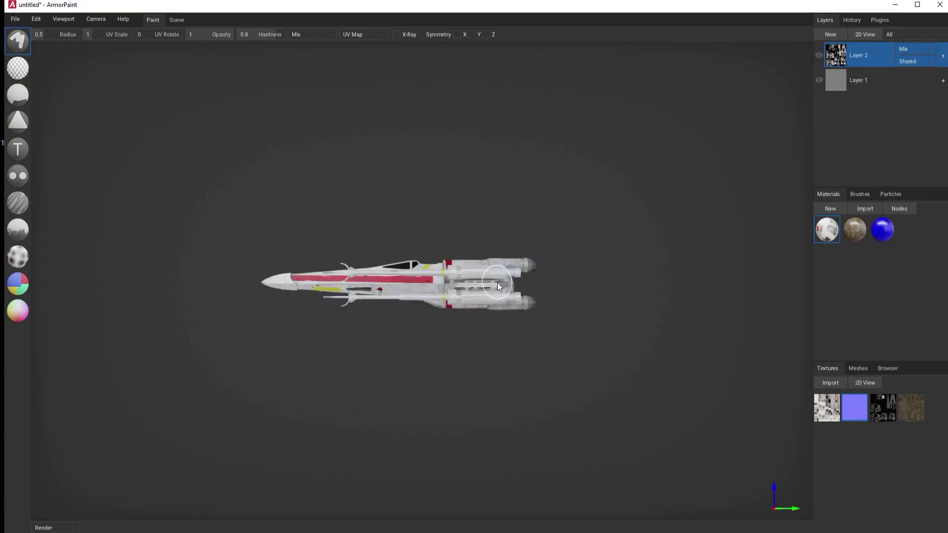
{"action": "scroll", "coordinate": [409, 282], "scroll_direction": "up", "scroll_amount": 5}
{"action": "scroll", "coordinate": [410, 281], "scroll_direction": "down", "scroll_amount": 2}
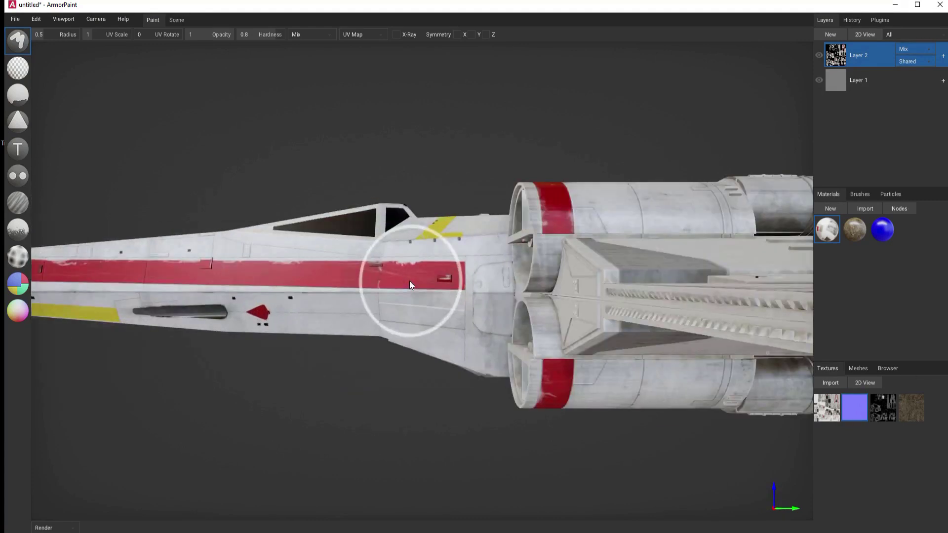
{"action": "left_click", "coordinate": [17, 152]}
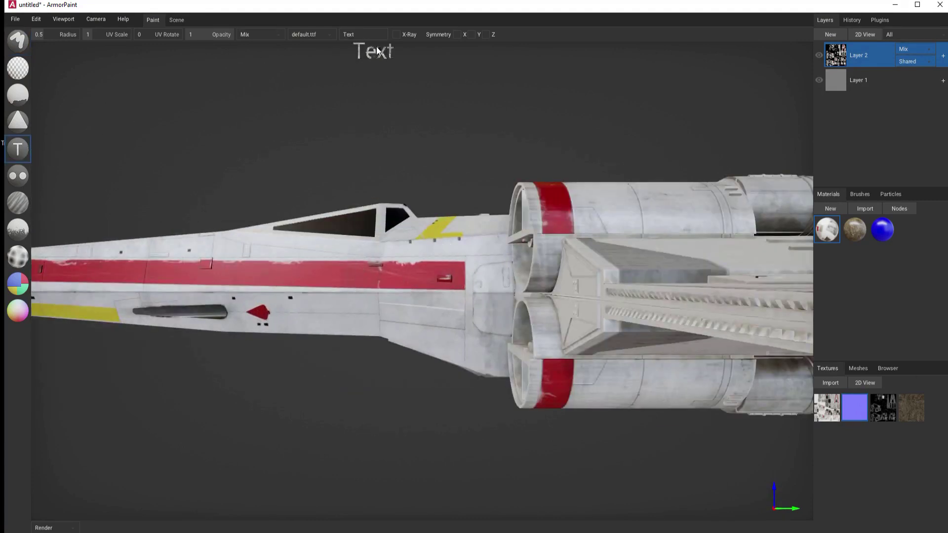
Enter SENSEI as the stamp text and stamp it in blue on both red fuselage stripes
{"action": "left_click", "coordinate": [361, 33]}
{"action": "type", "text": "SENSEI"}
{"action": "left_click", "coordinate": [884, 229]}
{"action": "left_click", "coordinate": [319, 275]}
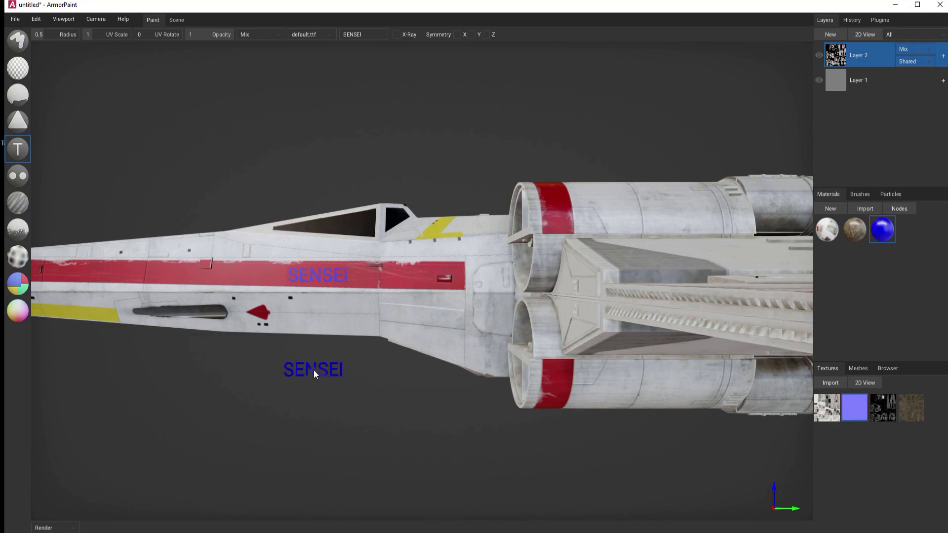
{"action": "key", "text": "ctrl+3"}
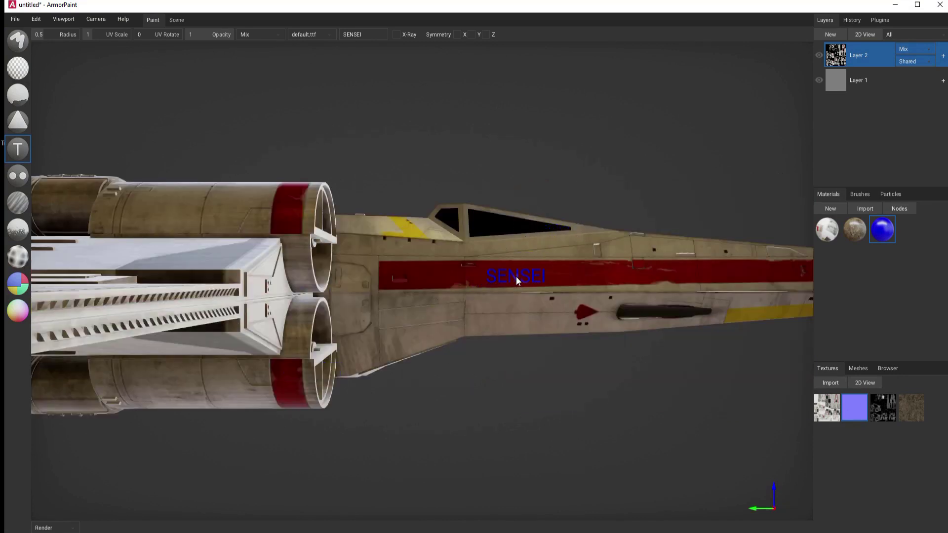
{"action": "left_click", "coordinate": [513, 275]}
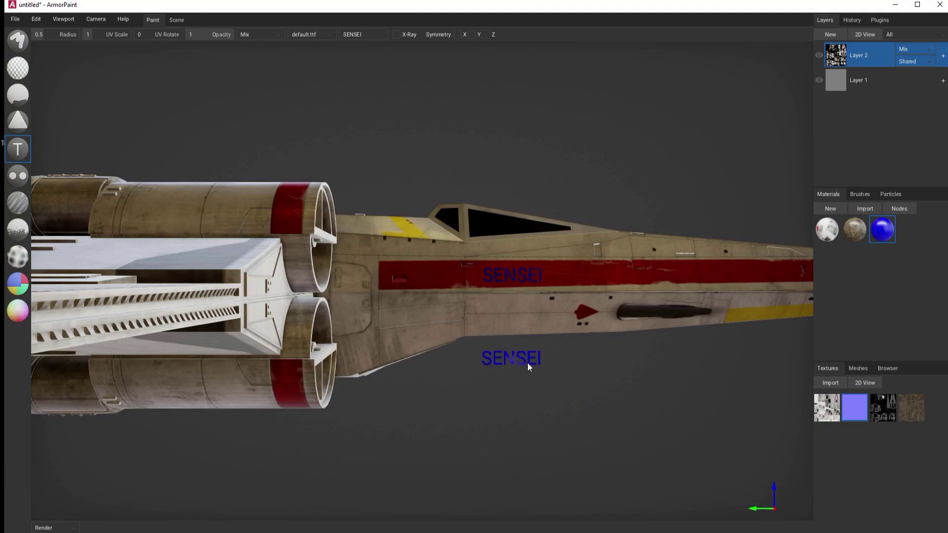
{"action": "right_click_drag", "start_coordinate": [528, 363], "coordinate": [421, 417]}
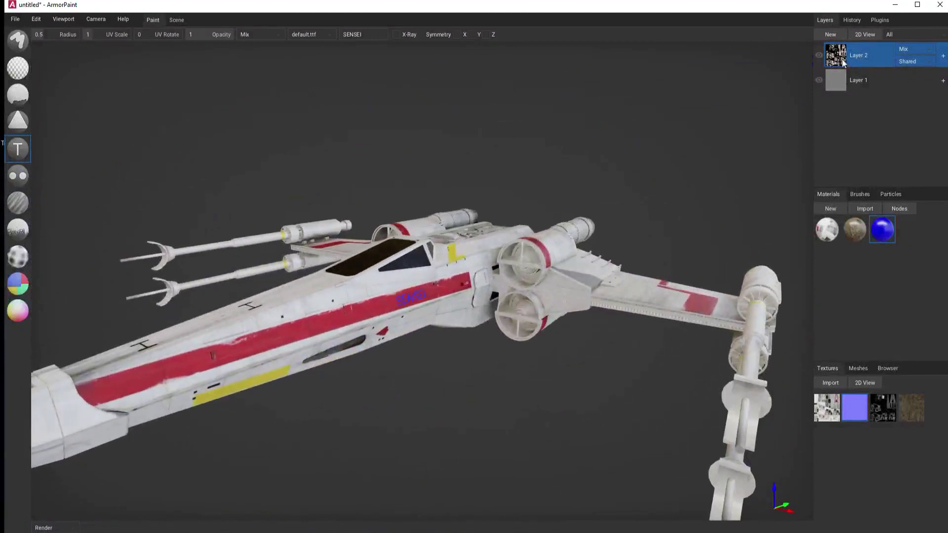
Add Layer 3 with Overlay blending and pick the brown dirt material for brushing
{"action": "left_click", "coordinate": [830, 36]}
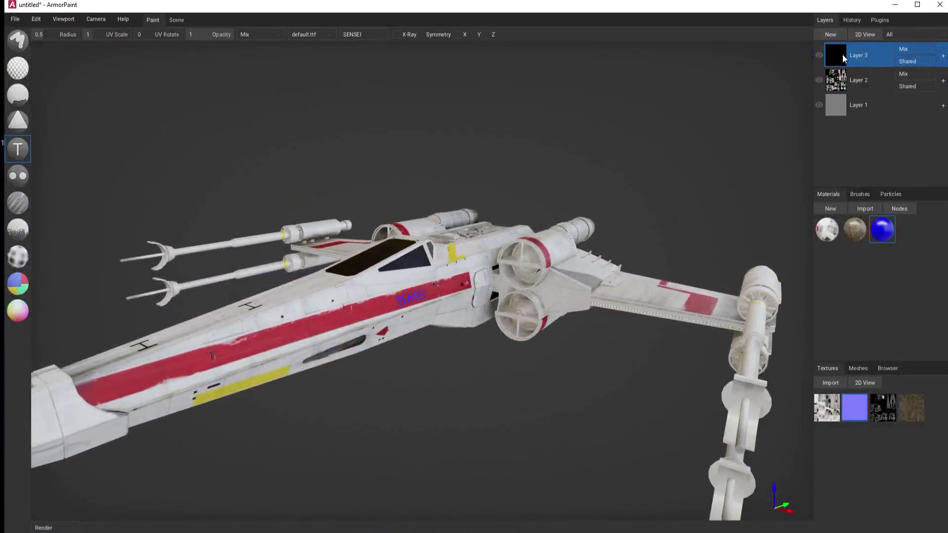
{"action": "left_click", "coordinate": [908, 48]}
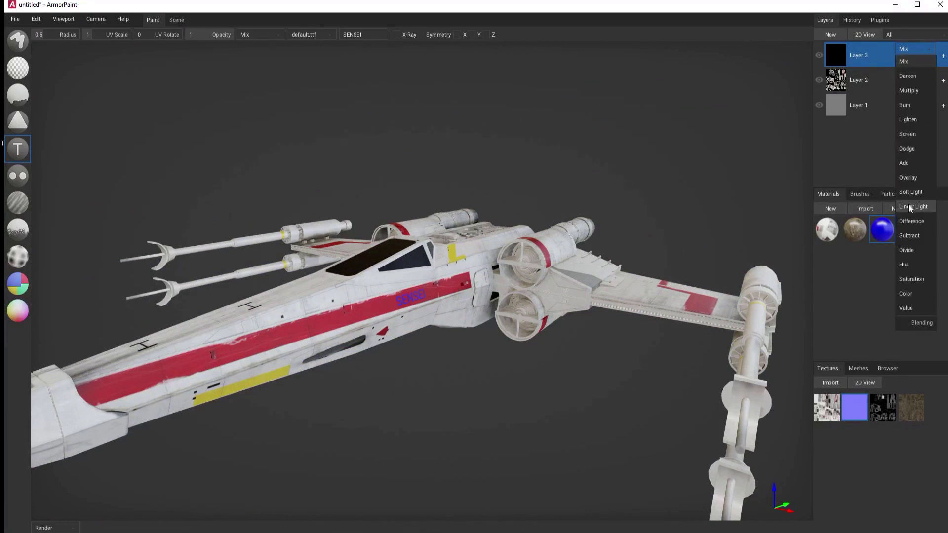
{"action": "left_click", "coordinate": [907, 178]}
{"action": "left_click", "coordinate": [856, 232]}
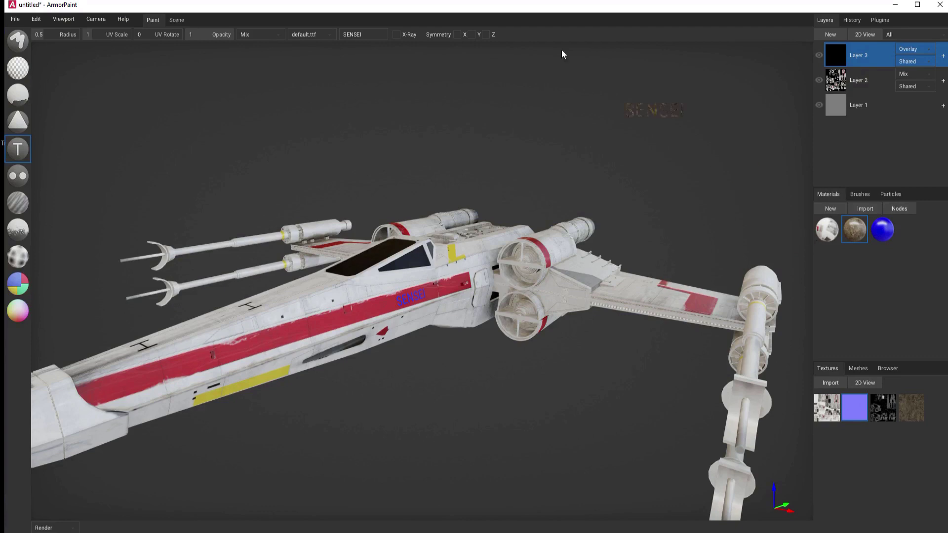
{"action": "left_click", "coordinate": [19, 42]}
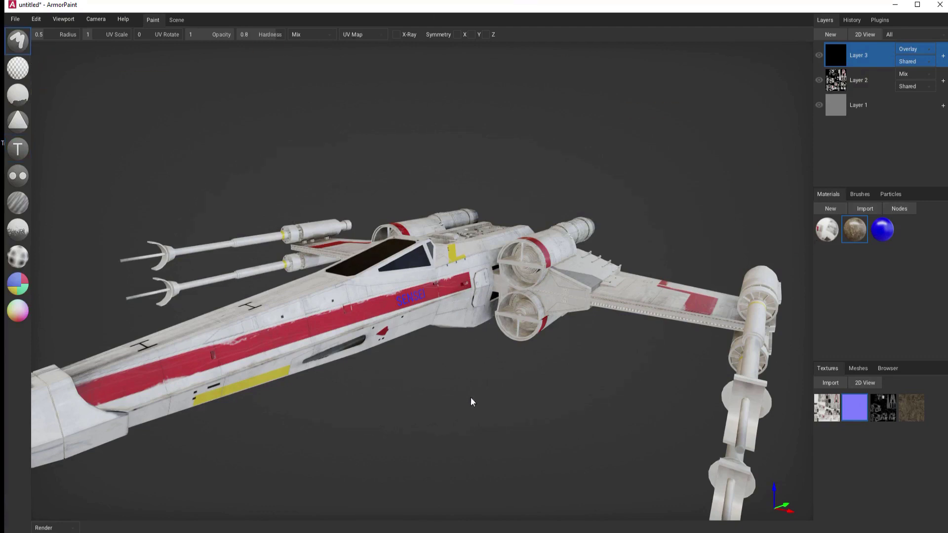
Brush brown dirt onto the right wing, the fuselage stripe and the top of the wing
{"action": "right_click_drag", "start_coordinate": [471, 395], "coordinate": [458, 431]}
{"action": "mouse_move", "coordinate": [678, 363]}
{"action": "left_mouse_down"}
{"action": "mouse_move", "coordinate": [661, 324]}
{"action": "mouse_move", "coordinate": [682, 380]}
{"action": "mouse_move", "coordinate": [631, 291]}
{"action": "mouse_move", "coordinate": [586, 314]}
{"action": "mouse_move", "coordinate": [653, 319]}
{"action": "left_mouse_up"}
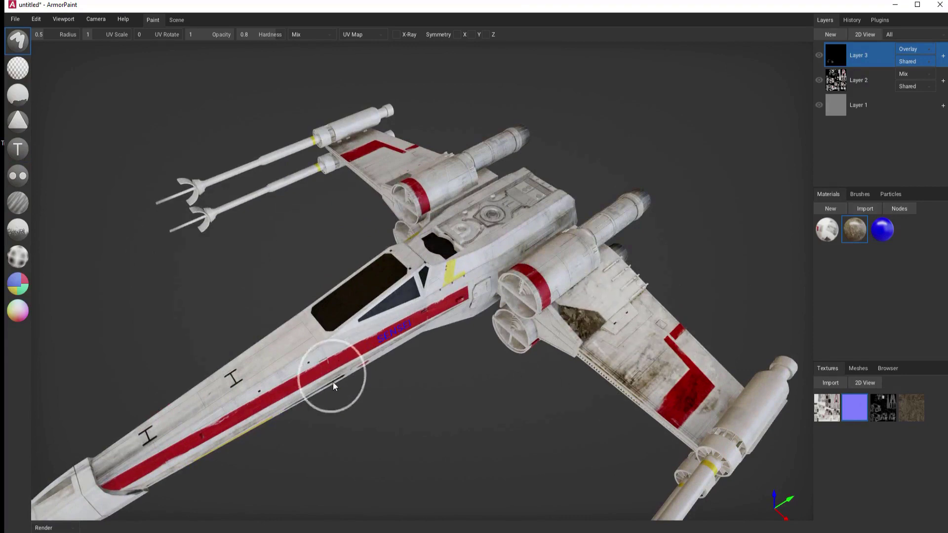
{"action": "mouse_move", "coordinate": [333, 381]}
{"action": "right_mouse_down"}
{"action": "mouse_move", "coordinate": [342, 379]}
{"action": "mouse_move", "coordinate": [334, 326]}
{"action": "right_mouse_up"}
{"action": "mouse_move", "coordinate": [217, 295]}
{"action": "left_mouse_down"}
{"action": "mouse_move", "coordinate": [156, 299]}
{"action": "mouse_move", "coordinate": [114, 316]}
{"action": "mouse_move", "coordinate": [406, 324]}
{"action": "mouse_move", "coordinate": [427, 289]}
{"action": "mouse_move", "coordinate": [177, 316]}
{"action": "left_mouse_up"}
{"action": "mouse_move", "coordinate": [177, 313]}
{"action": "right_mouse_down"}
{"action": "mouse_move", "coordinate": [306, 402]}
{"action": "mouse_move", "coordinate": [373, 417]}
{"action": "mouse_move", "coordinate": [414, 324]}
{"action": "right_mouse_up"}
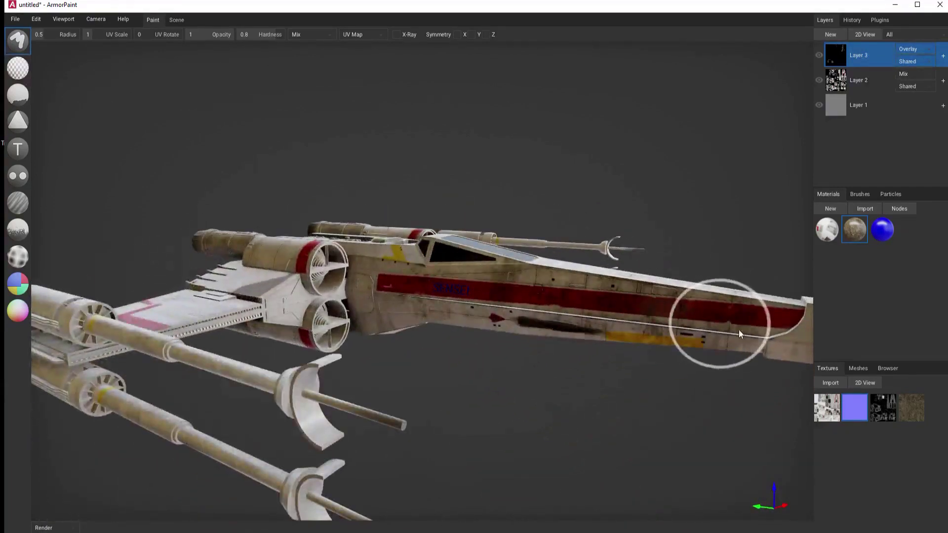
{"action": "mouse_move", "coordinate": [514, 303]}
{"action": "right_mouse_down"}
{"action": "mouse_move", "coordinate": [371, 446]}
{"action": "mouse_move", "coordinate": [337, 423]}
{"action": "mouse_move", "coordinate": [340, 414]}
{"action": "right_mouse_up"}
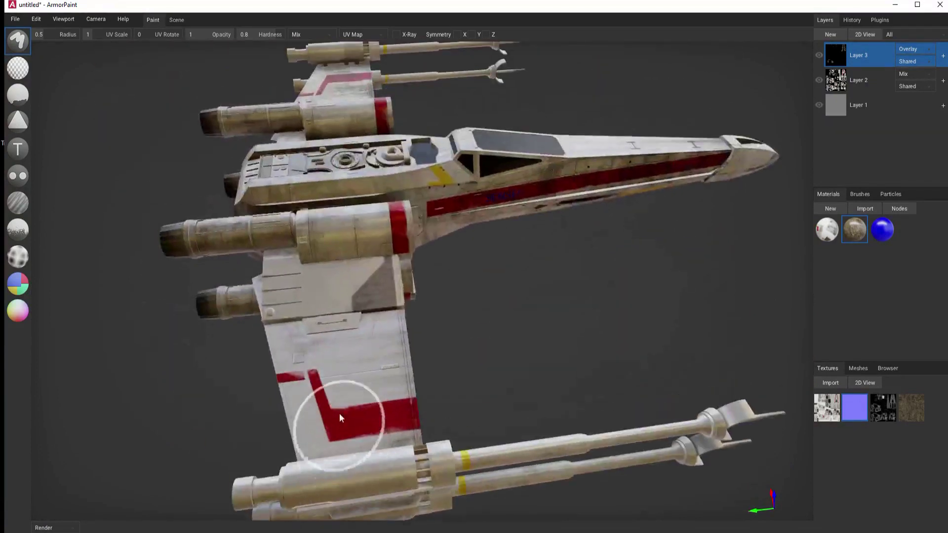
{"action": "left_click_drag", "start_coordinate": [375, 321], "coordinate": [354, 325]}
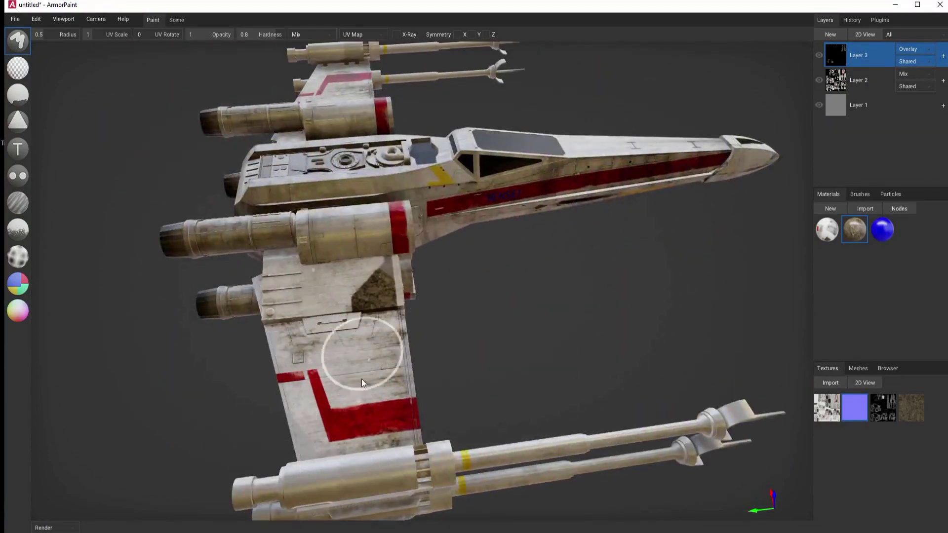
{"action": "mouse_move", "coordinate": [496, 369]}
{"action": "right_mouse_down"}
{"action": "mouse_move", "coordinate": [600, 346]}
{"action": "mouse_move", "coordinate": [569, 333]}
{"action": "mouse_move", "coordinate": [581, 265]}
{"action": "mouse_move", "coordinate": [559, 344]}
{"action": "mouse_move", "coordinate": [519, 342]}
{"action": "right_mouse_up"}
Paint faint dirt on the nose, shrink the brush radius to 0.29, and inspect the result
{"action": "scroll", "coordinate": [520, 336], "scroll_direction": "down", "scroll_amount": 5}
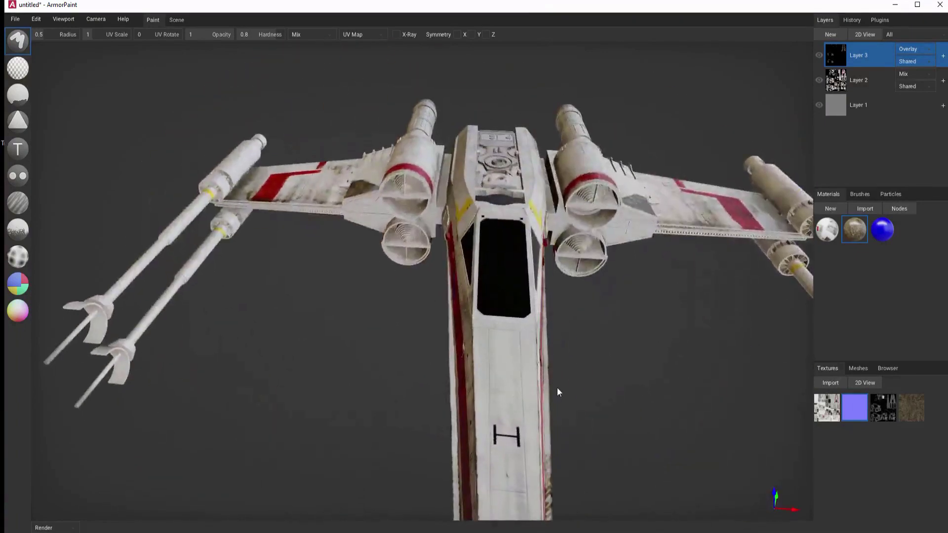
{"action": "right_click_drag", "start_coordinate": [506, 420], "coordinate": [505, 413]}
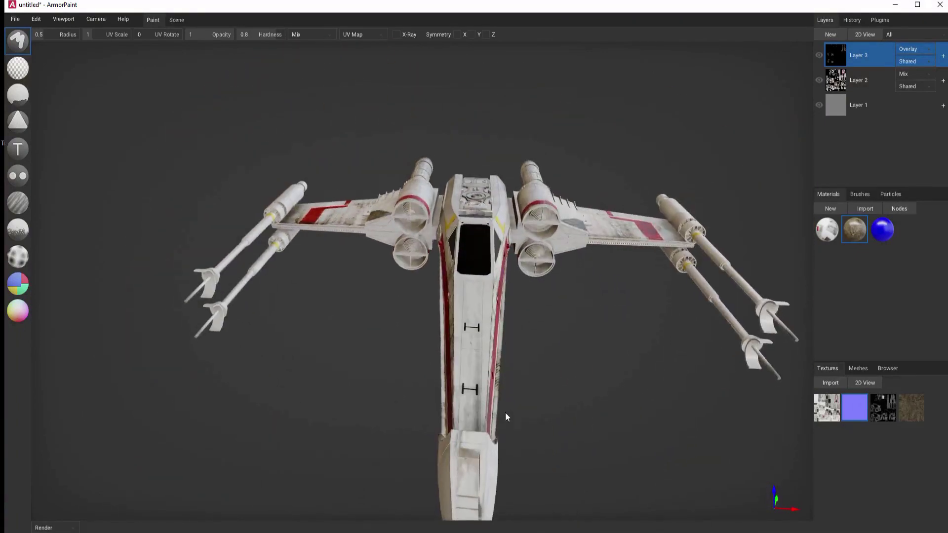
{"action": "mouse_move", "coordinate": [475, 425]}
{"action": "left_mouse_down"}
{"action": "mouse_move", "coordinate": [449, 429]}
{"action": "mouse_move", "coordinate": [469, 428]}
{"action": "left_mouse_up"}
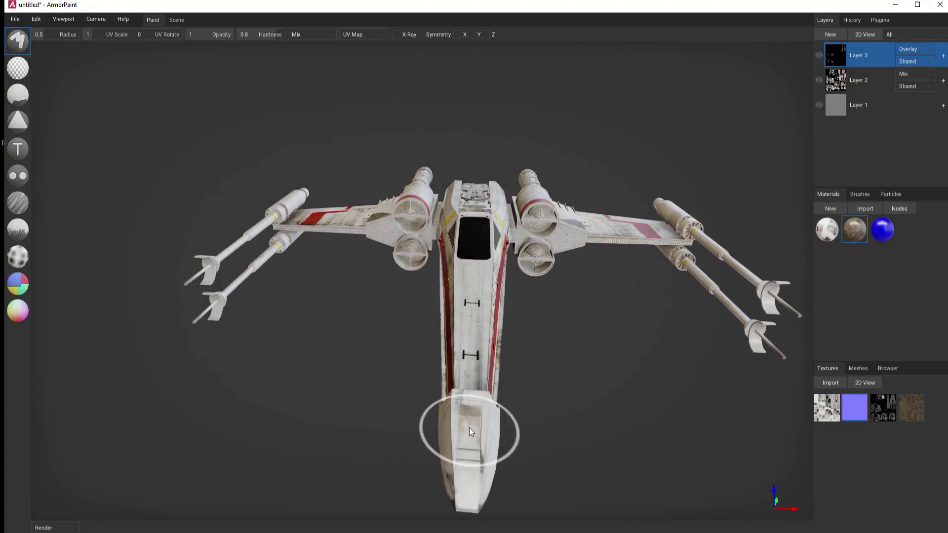
{"action": "key", "text": "bracketleft"}
{"action": "key", "text": "bracketleft"}
{"action": "key", "text": "bracketleft"}
{"action": "key", "text": "bracketleft"}
{"action": "key", "text": "bracketleft"}
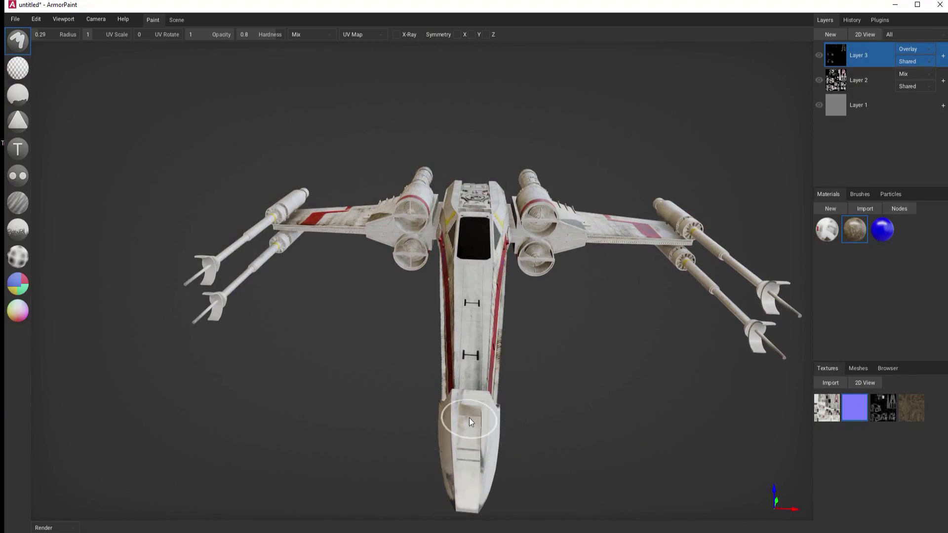
{"action": "mouse_move", "coordinate": [495, 464]}
{"action": "right_mouse_down"}
{"action": "mouse_move", "coordinate": [549, 468]}
{"action": "mouse_move", "coordinate": [380, 414]}
{"action": "right_mouse_up"}
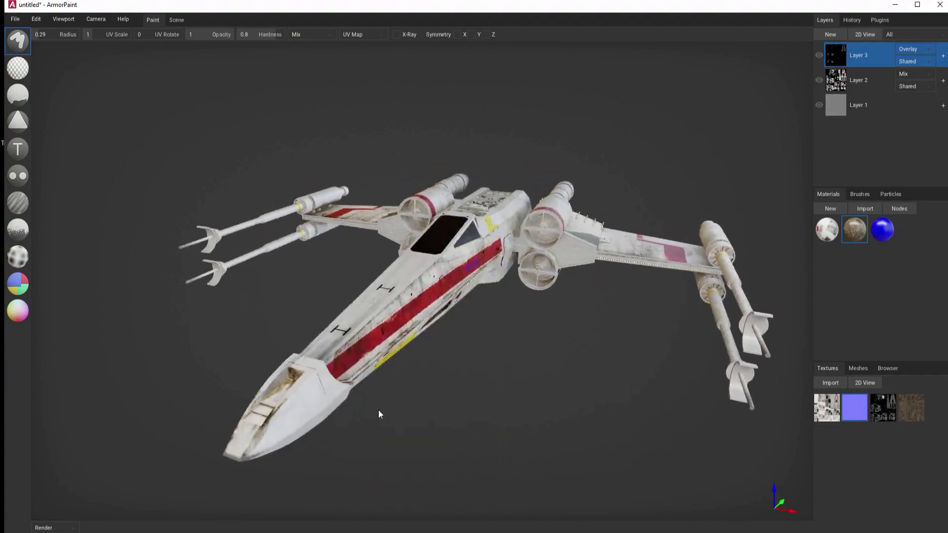
{"action": "mouse_move", "coordinate": [279, 419]}
{"action": "right_mouse_down"}
{"action": "mouse_move", "coordinate": [416, 464]}
{"action": "mouse_move", "coordinate": [398, 463]}
{"action": "mouse_move", "coordinate": [656, 348]}
{"action": "right_mouse_up"}
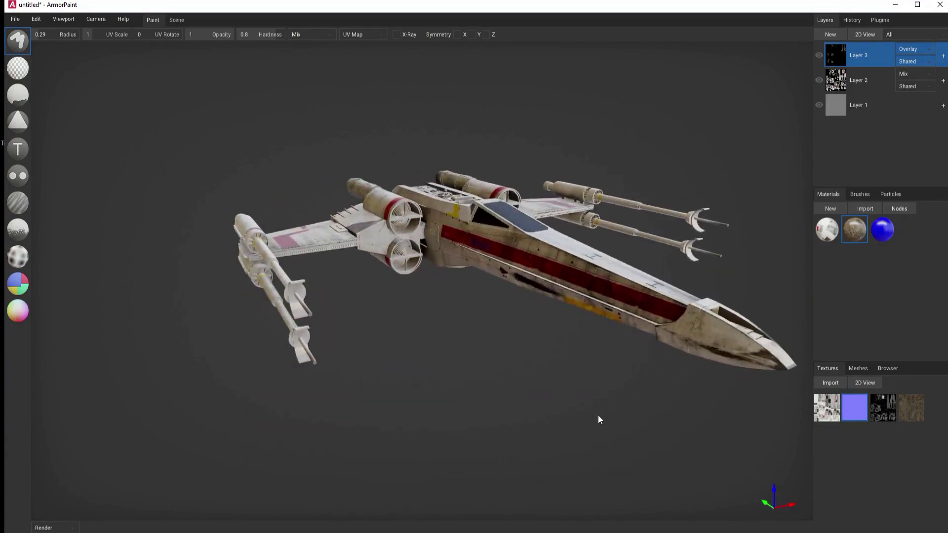
{"action": "right_click_drag", "start_coordinate": [598, 419], "coordinate": [533, 421]}
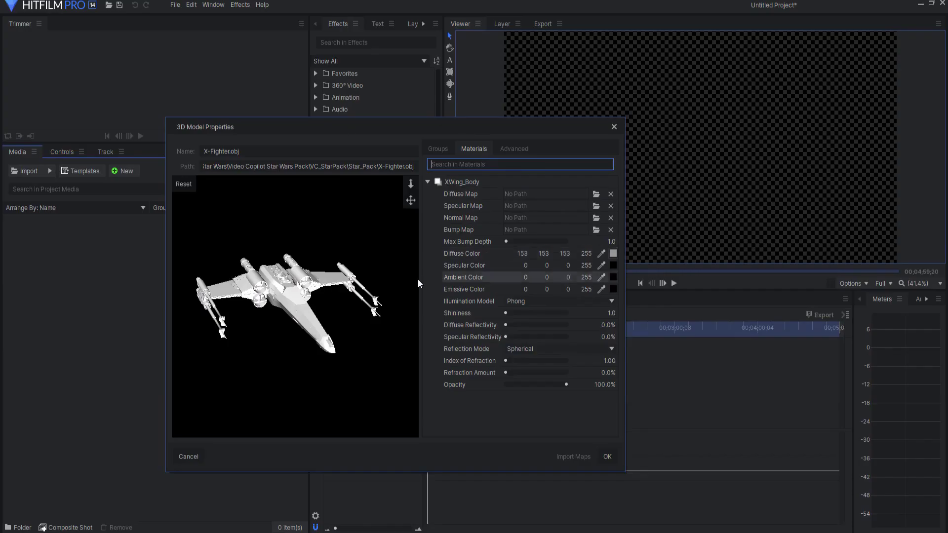
Load Jay_base.png as the diffuse map and Jay_nor.png as the normal map
{"action": "left_click", "coordinate": [596, 194]}
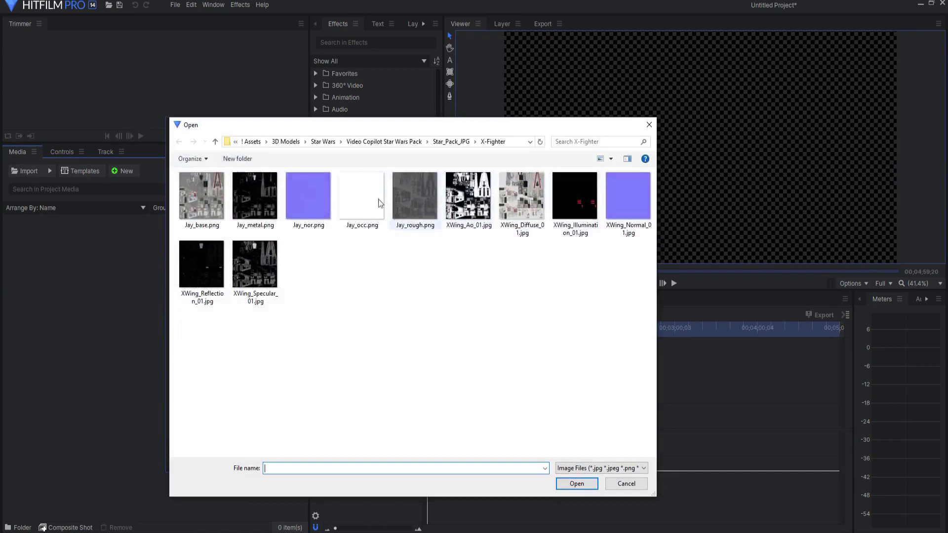
{"action": "left_click", "coordinate": [203, 208]}
{"action": "left_click", "coordinate": [577, 483]}
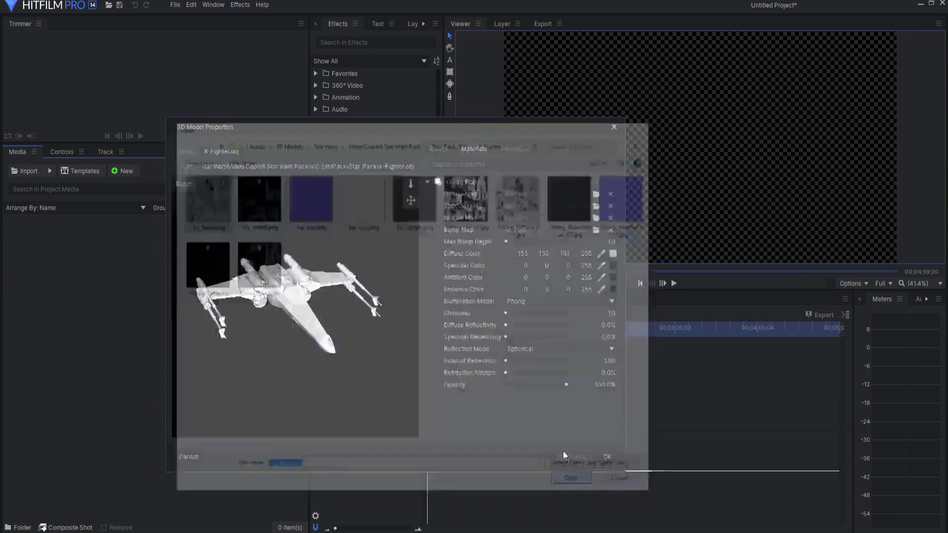
{"action": "left_click_drag", "start_coordinate": [380, 346], "coordinate": [367, 360]}
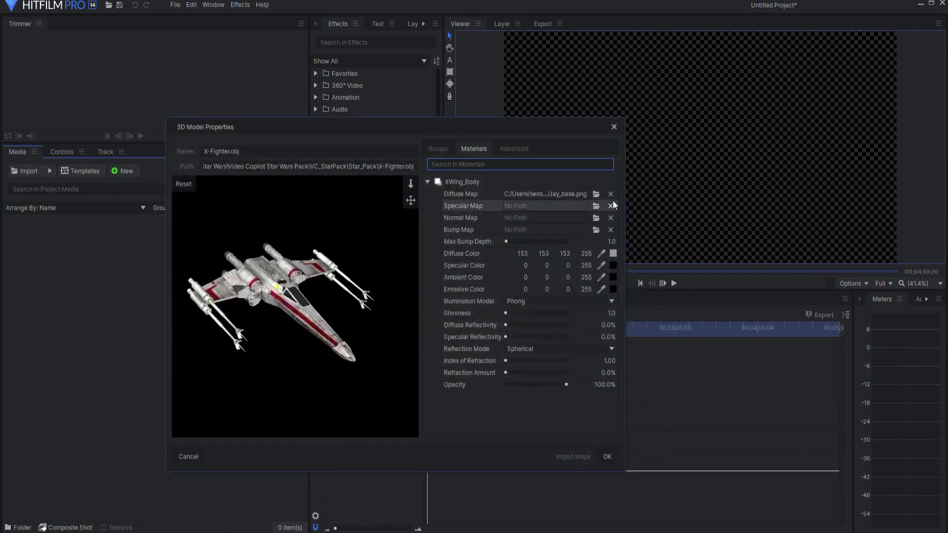
{"action": "left_click", "coordinate": [595, 217]}
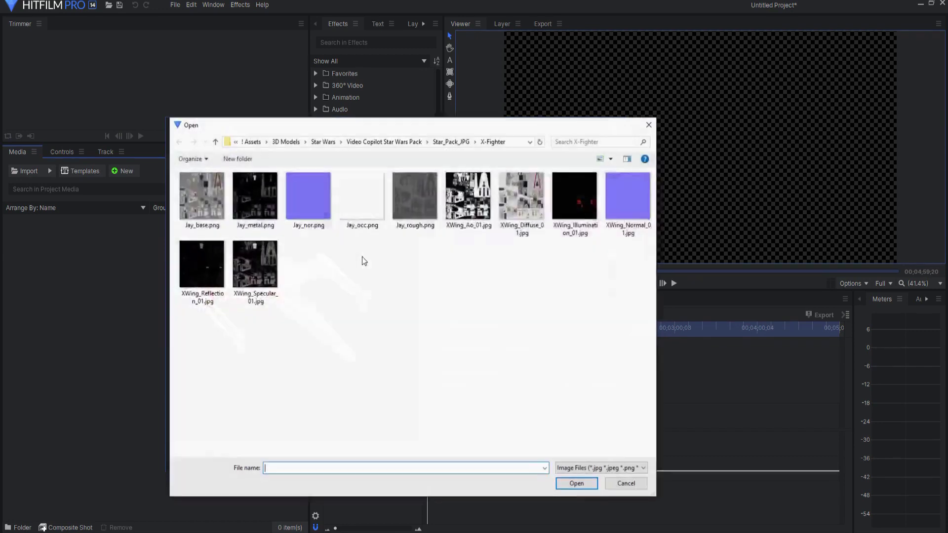
{"action": "double_click", "coordinate": [309, 200]}
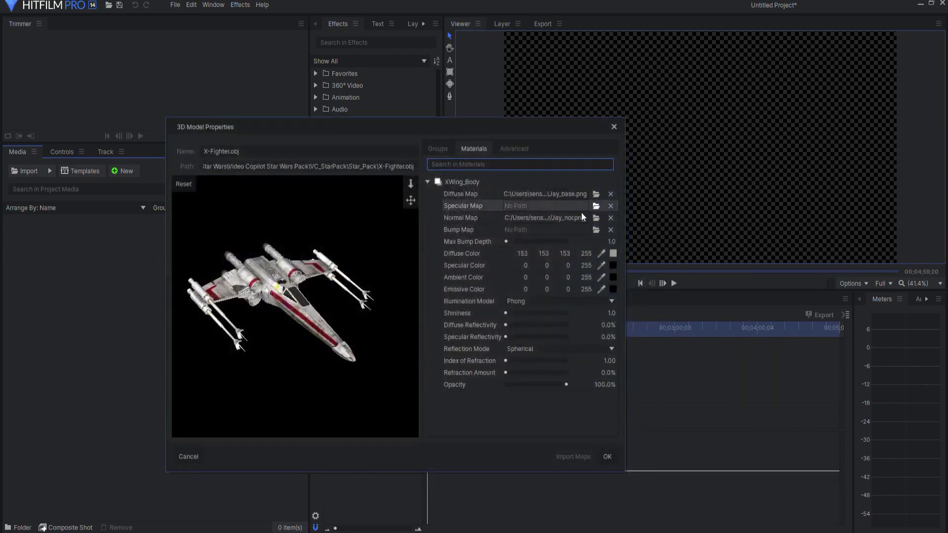
Load Jay_metal.png as the specular map, set Cook-Torrance shading and Planar reflections, and apply
{"action": "left_click", "coordinate": [596, 206]}
{"action": "left_click", "coordinate": [244, 203]}
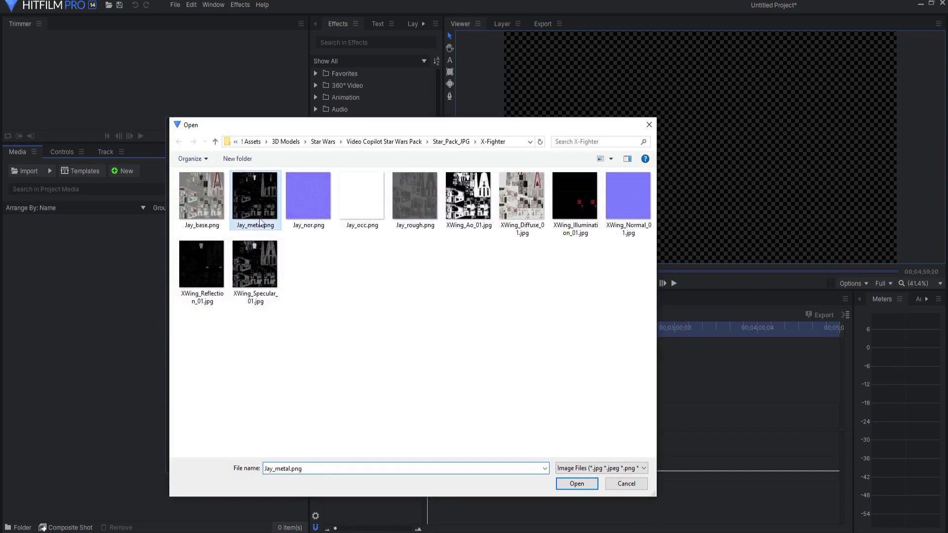
{"action": "left_click", "coordinate": [574, 486]}
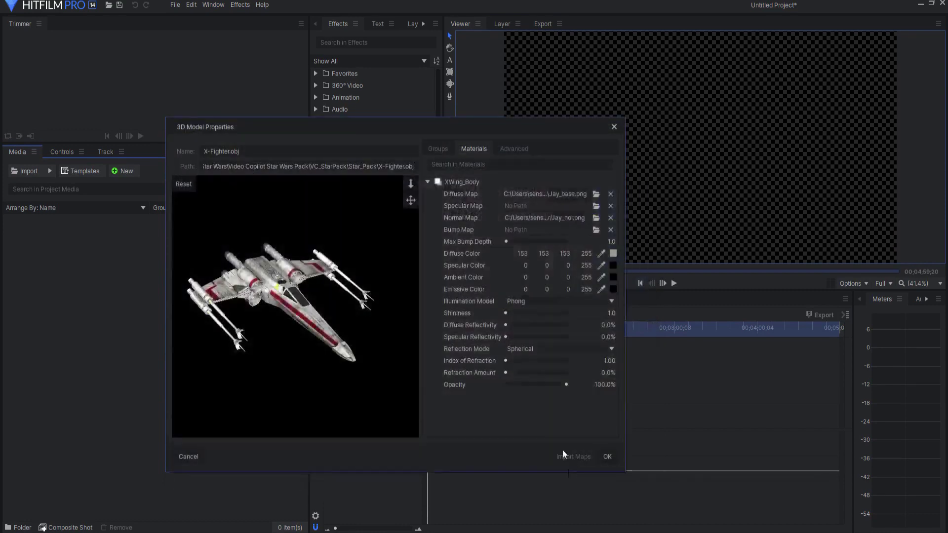
{"action": "left_click", "coordinate": [522, 303]}
{"action": "left_click", "coordinate": [525, 328]}
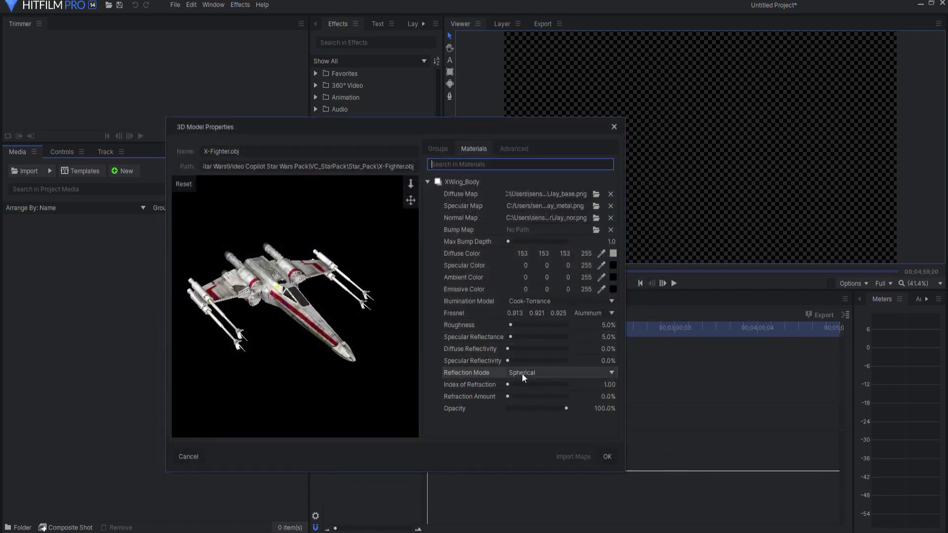
{"action": "left_click", "coordinate": [522, 373]}
{"action": "left_click", "coordinate": [535, 400]}
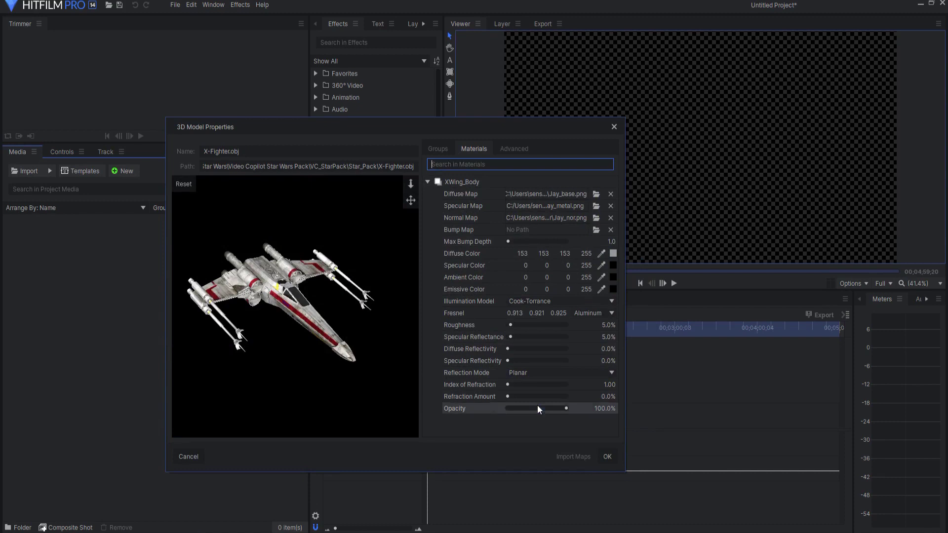
{"action": "left_click", "coordinate": [607, 458]}
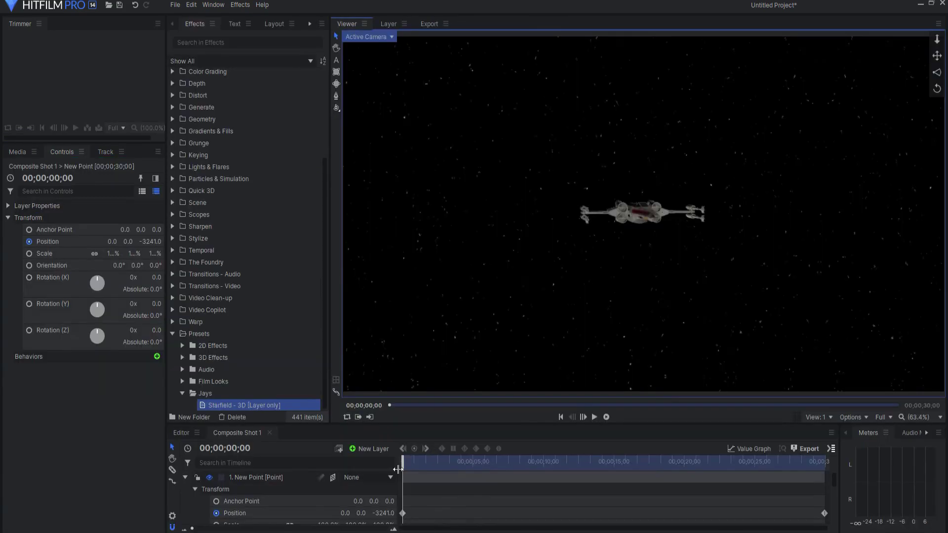
Scrub the Composite Shot 1 timeline to 00;00;14;06, where the X-wing sweeps close past the camera
{"action": "left_click_drag", "start_coordinate": [406, 466], "coordinate": [601, 461]}
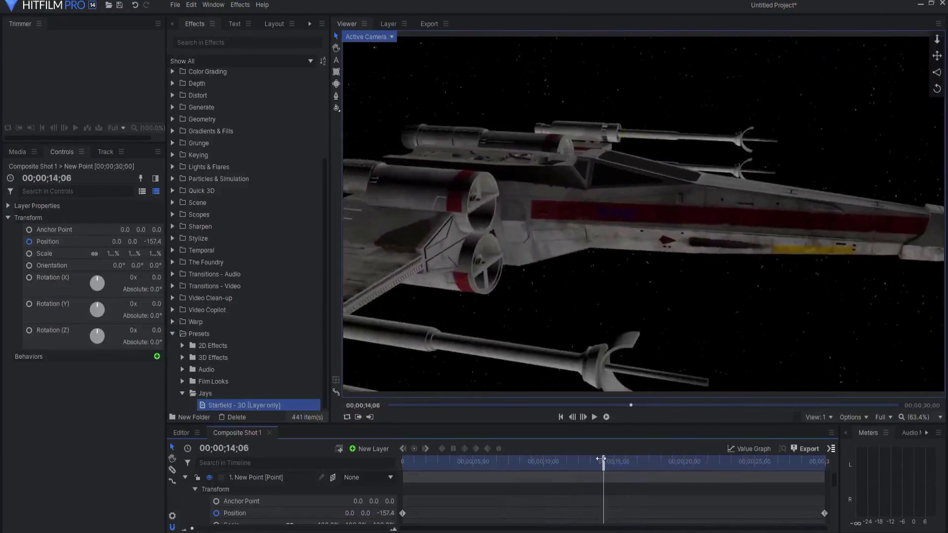